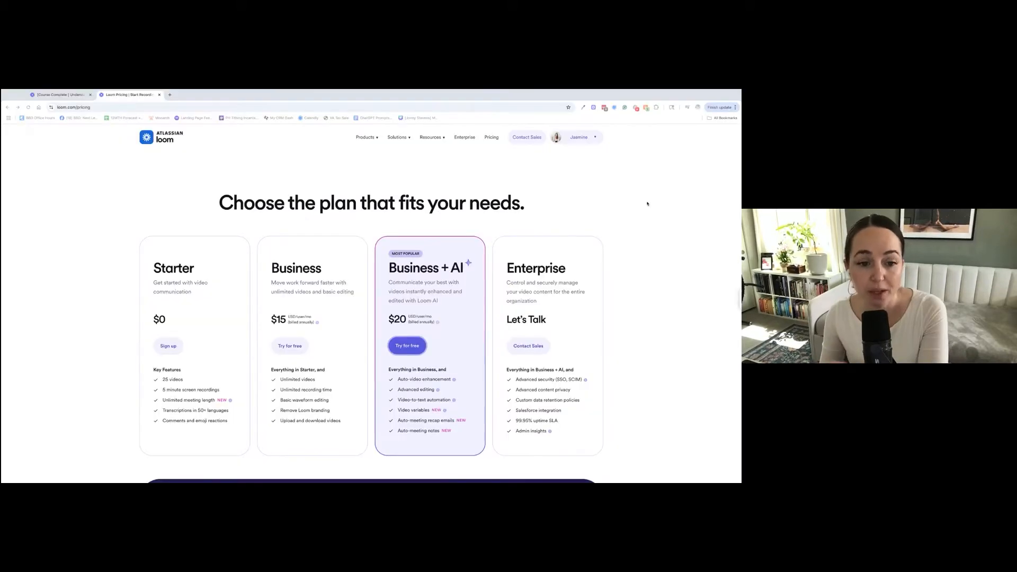
- Review the Loom pricing plans and compare their features, including workspace limits, Loom AI, video editing, custom branding, analytics and security
scroll(647, 204, down, 2)
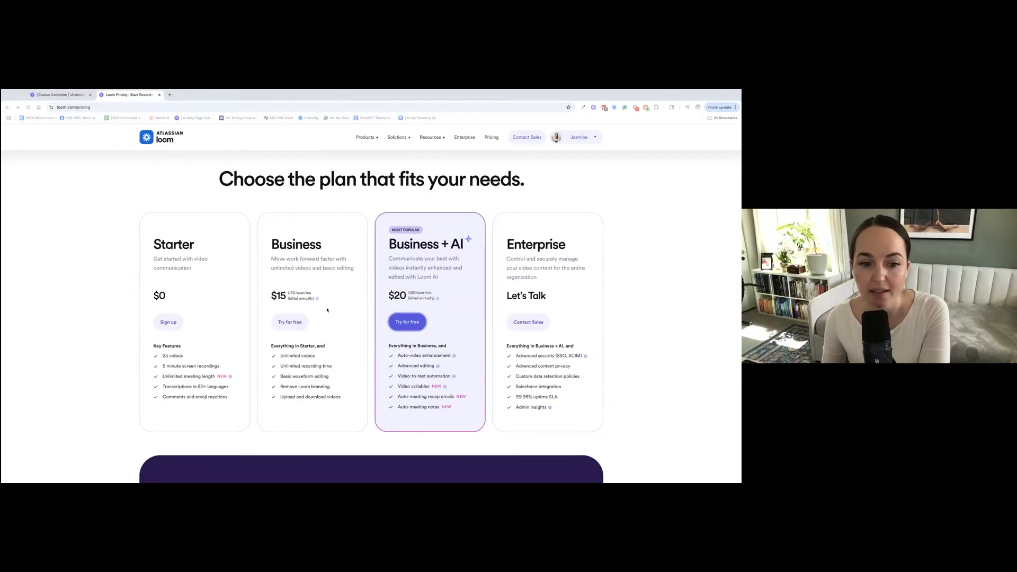
scroll(347, 348, up, 1)
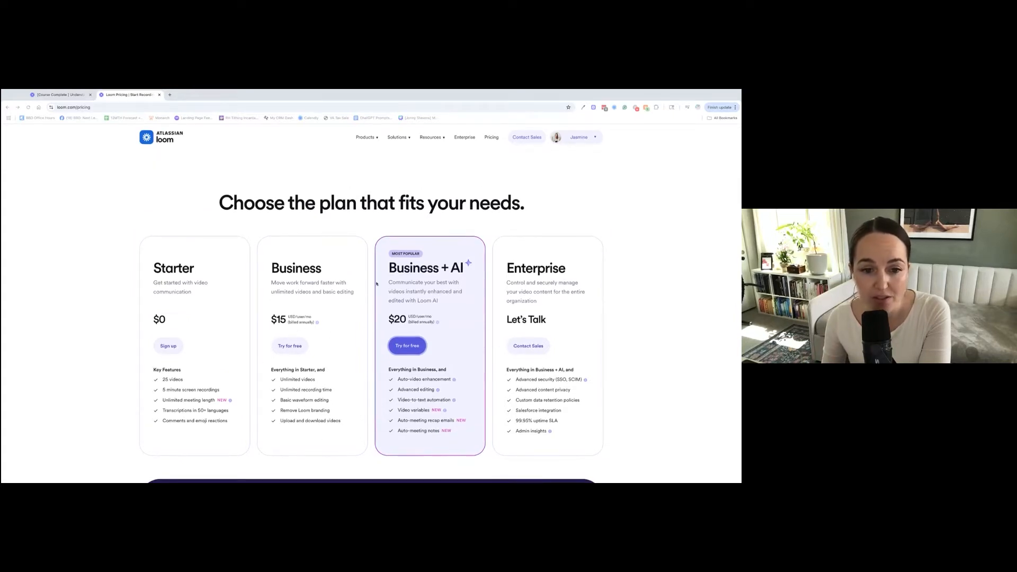
scroll(418, 285, down, 1)
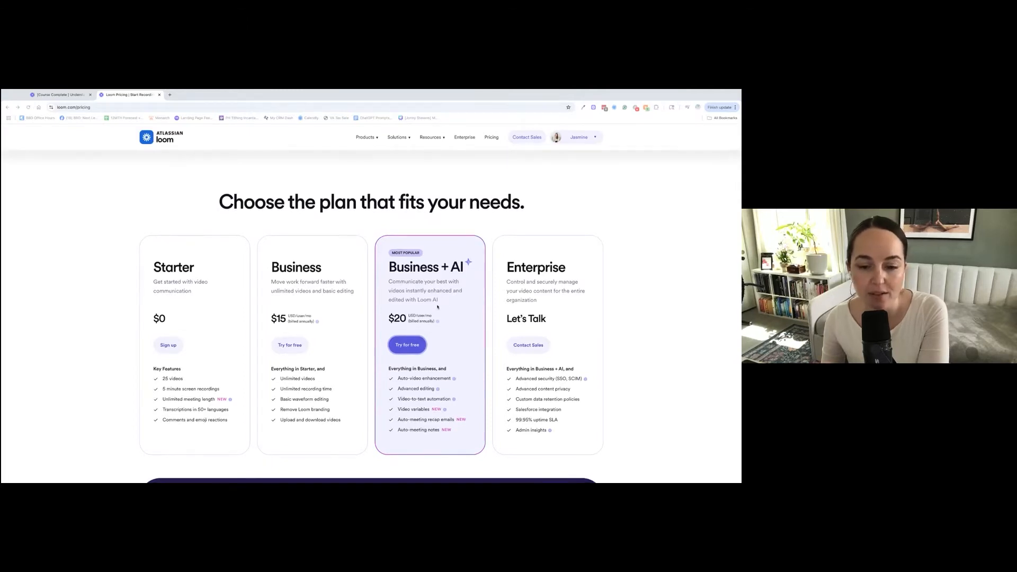
scroll(437, 307, down, 1)
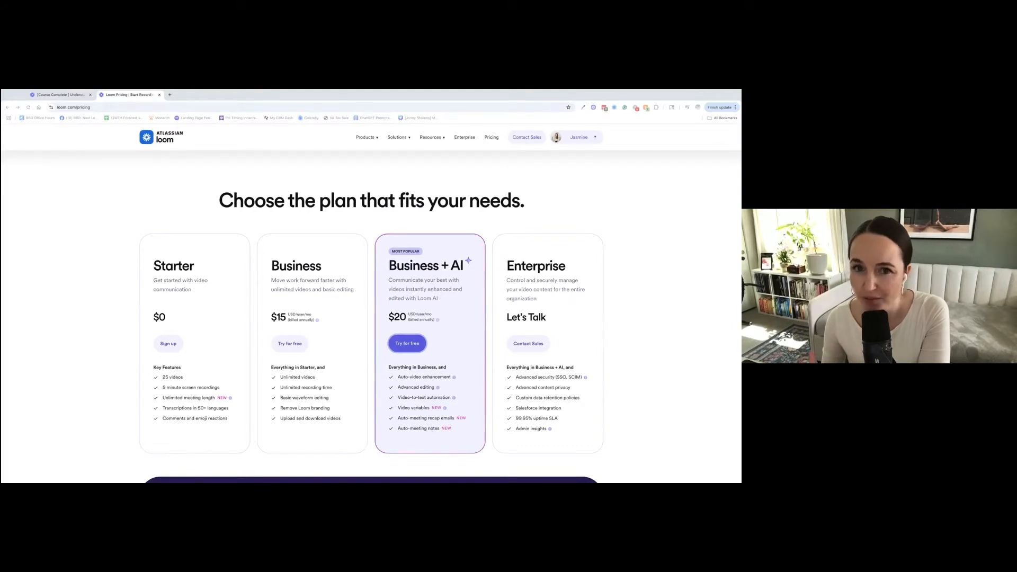
scroll(371, 318, down, 10)
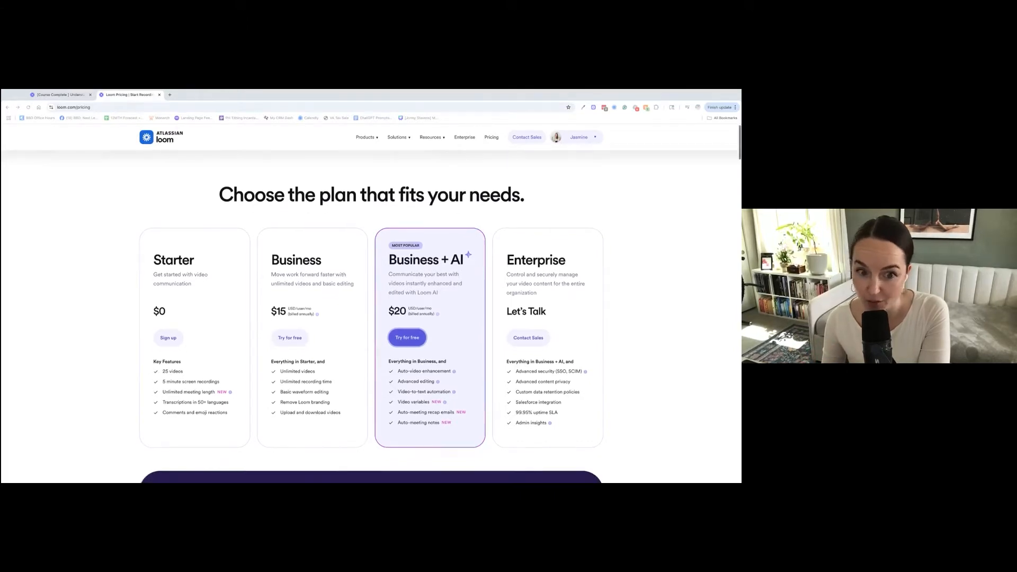
scroll(371, 317, down, 5)
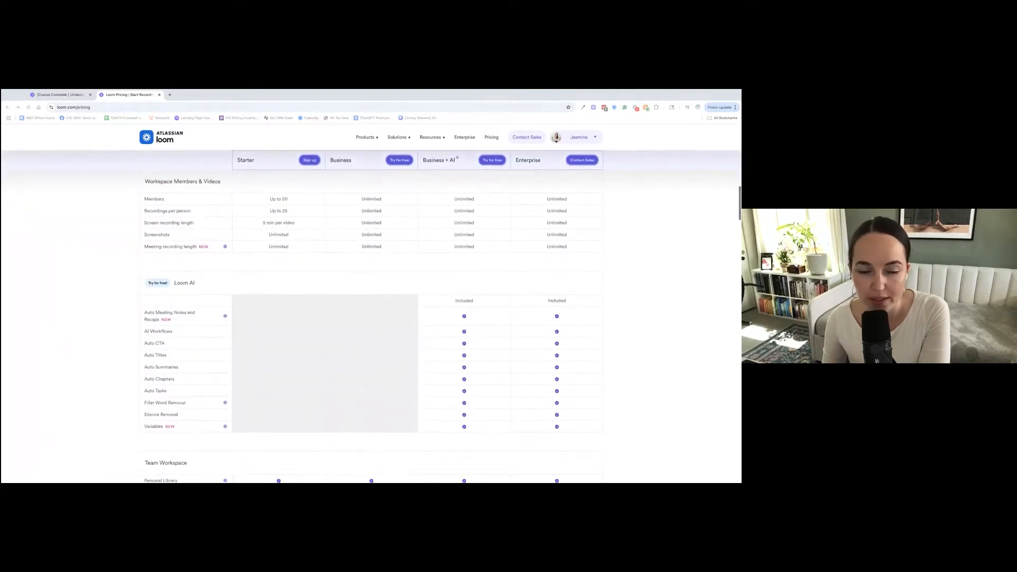
scroll(371, 318, down, 7)
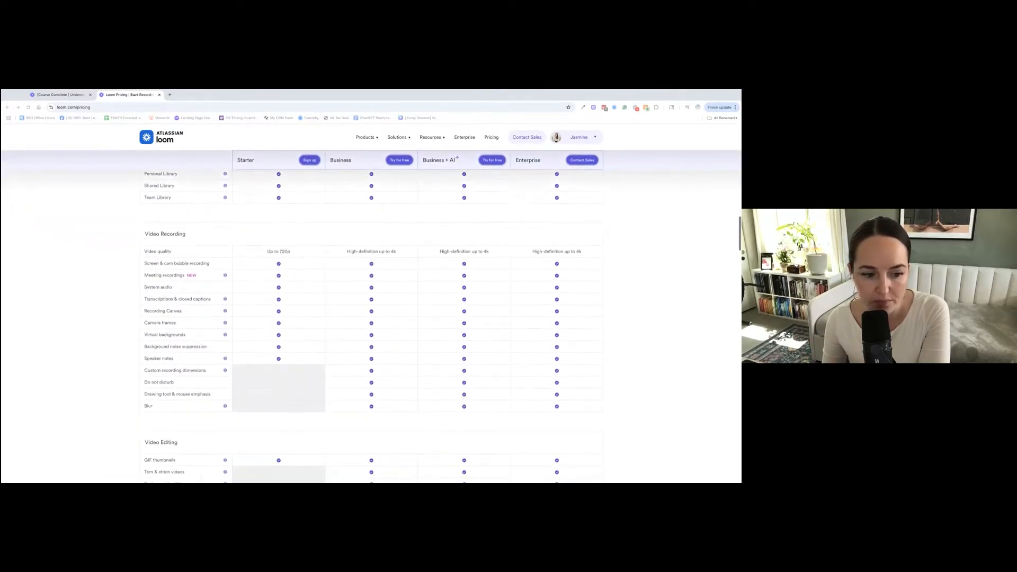
scroll(410, 162, down, 1)
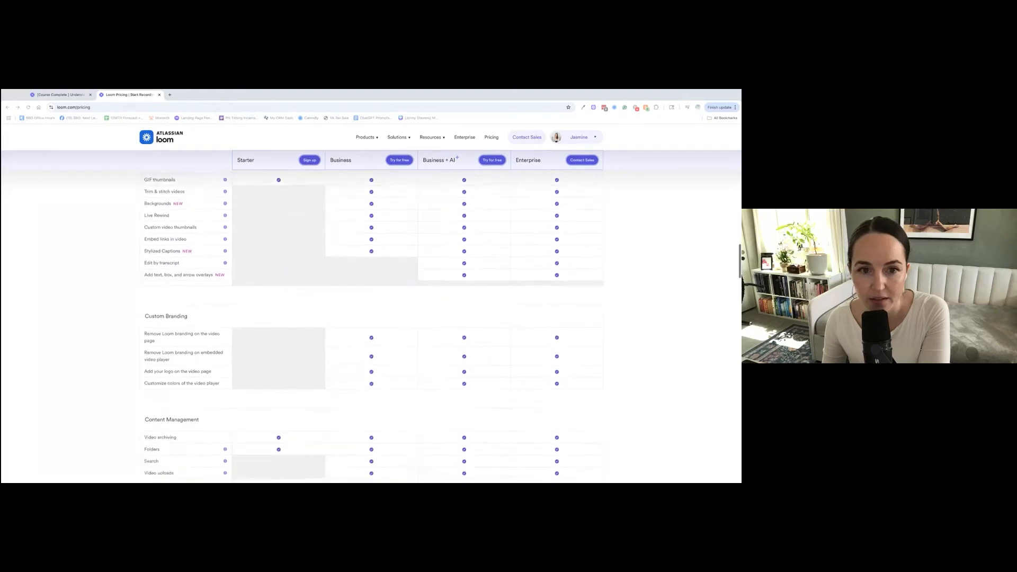
scroll(410, 161, up, 1)
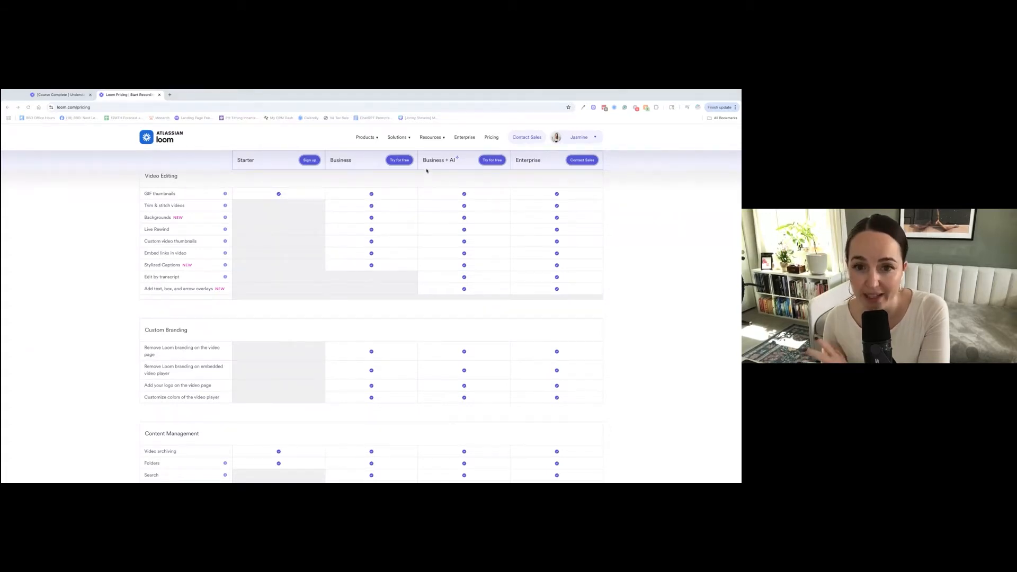
scroll(454, 197, up, 1)
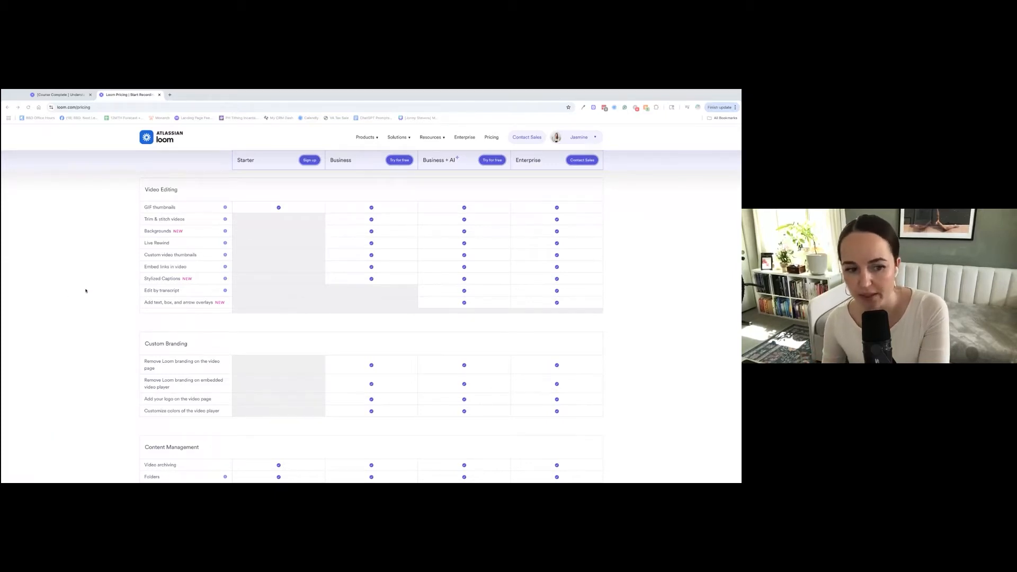
scroll(371, 318, down, 6)
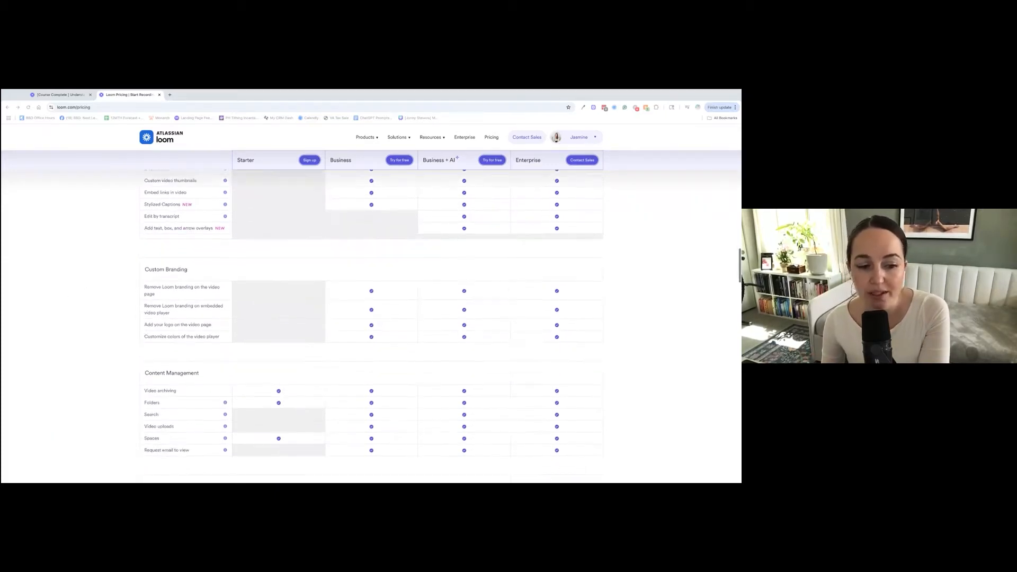
scroll(379, 286, down, 2)
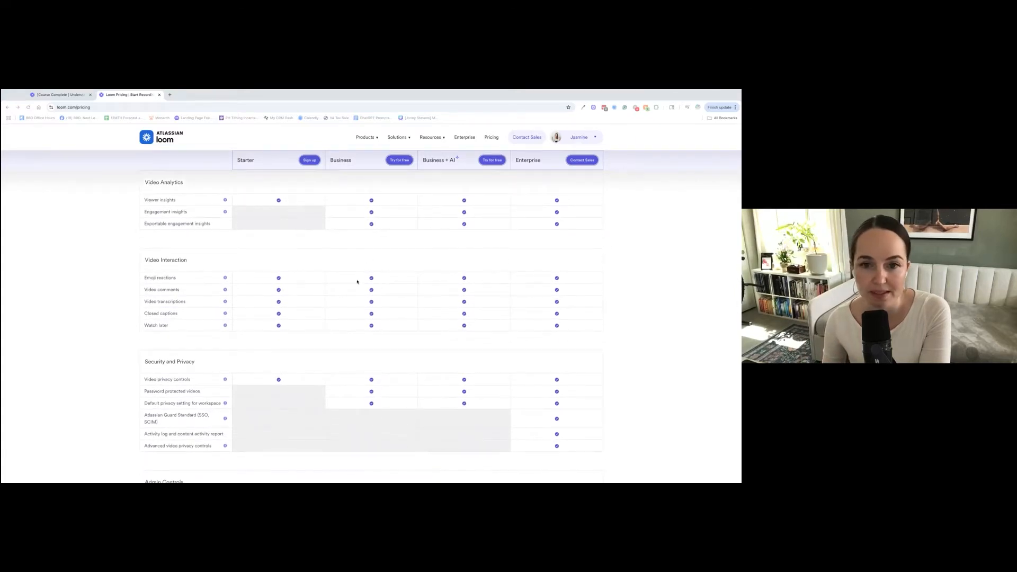
scroll(256, 225, up, 15)
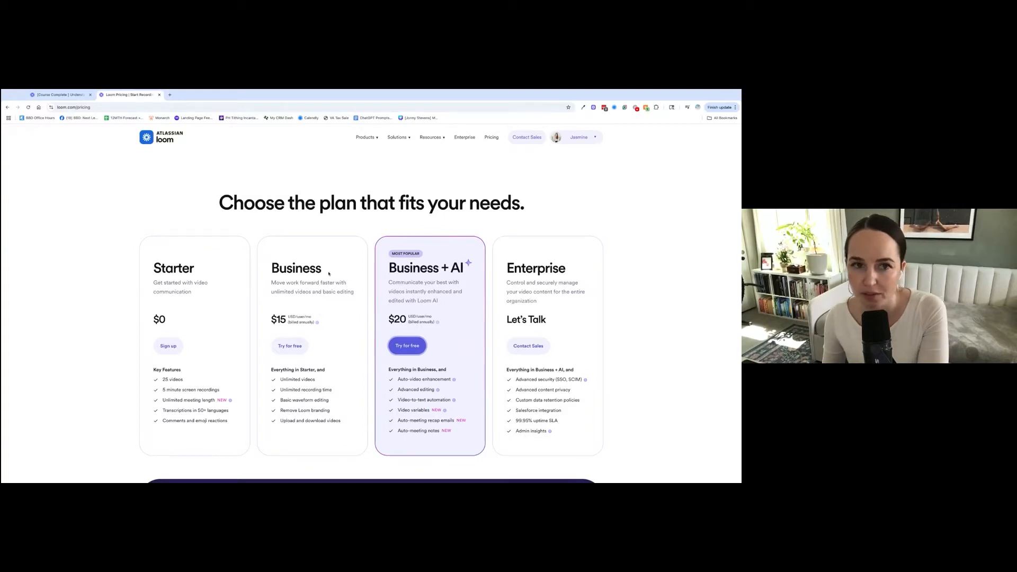
- Switch to the Ascension Model course video and inspect its auto-applied AI edits and the generated chapter list
click(59, 95)
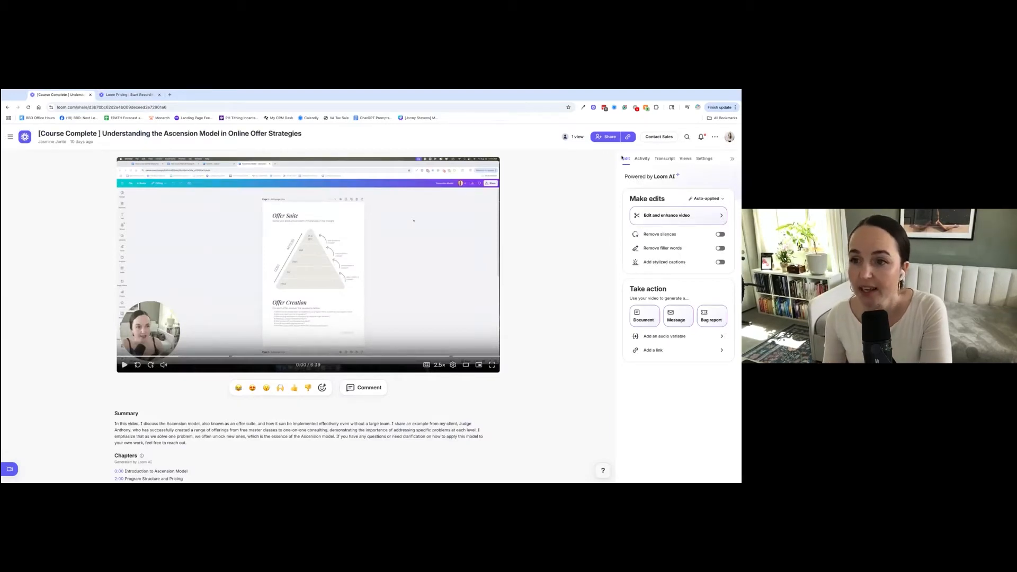
click(705, 198)
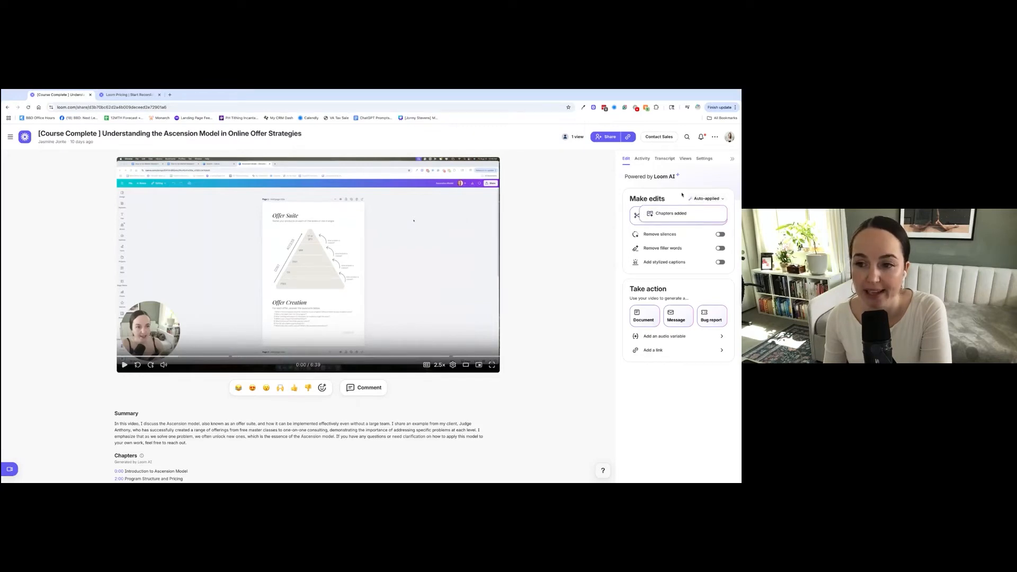
scroll(308, 318, down, 1)
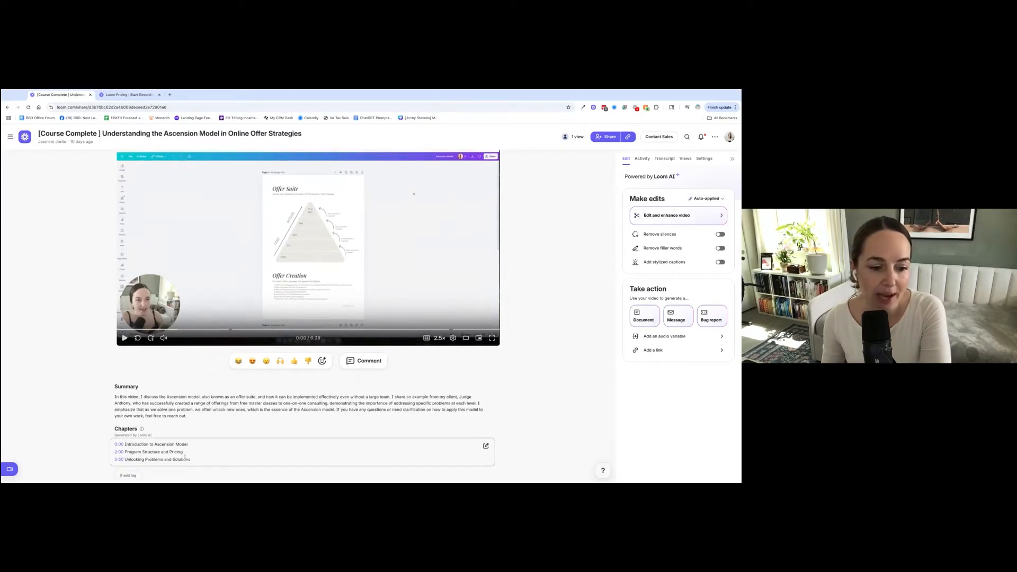
mouse_move(192, 460)
mouse_down()
mouse_move(84, 445)
mouse_move(192, 460)
mouse_up()
click(84, 445)
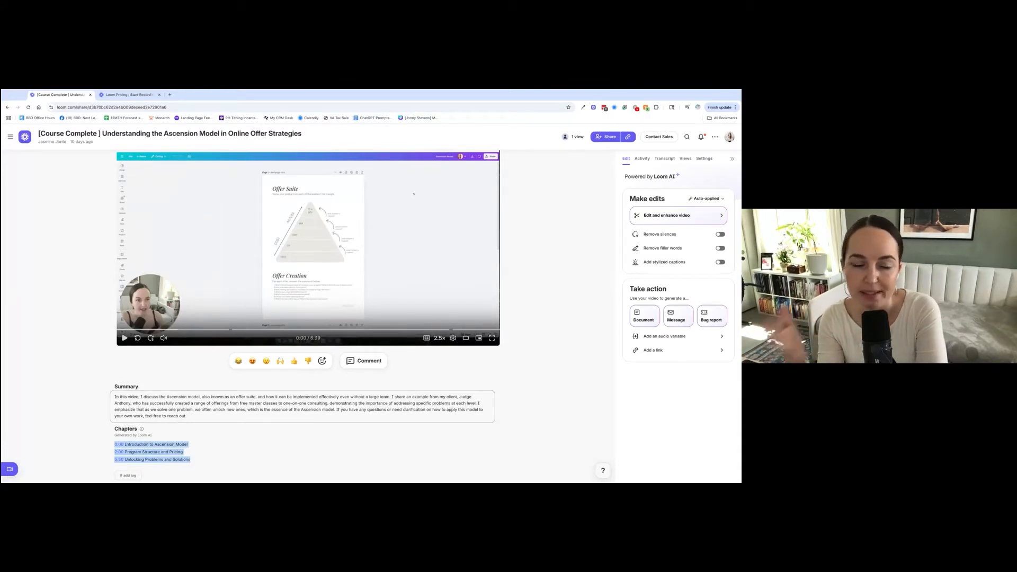
click(683, 262)
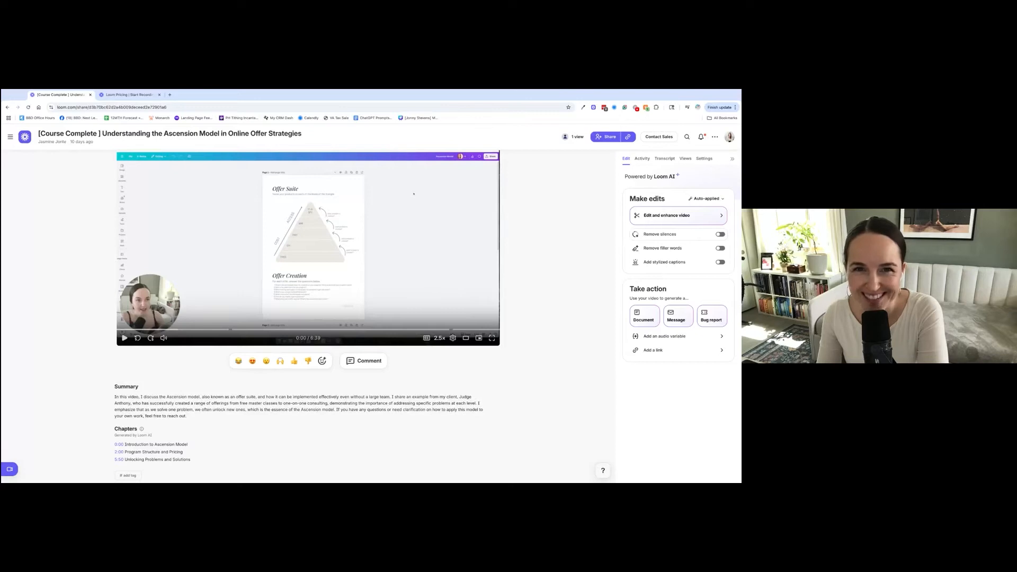
- Turn on automatic removal of silences and filler words for the Ascension Model video
mouse_move(671, 250)
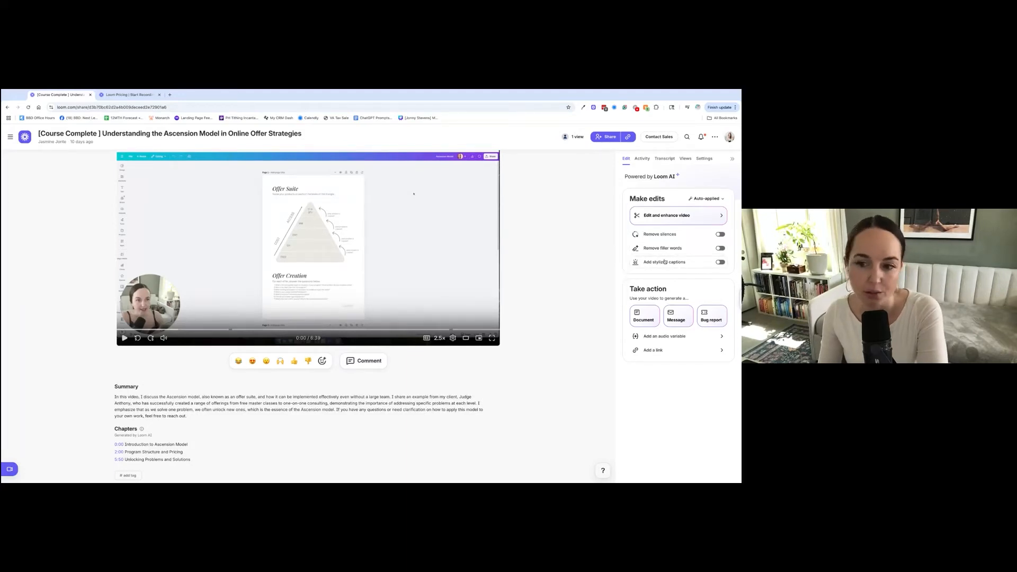
click(670, 238)
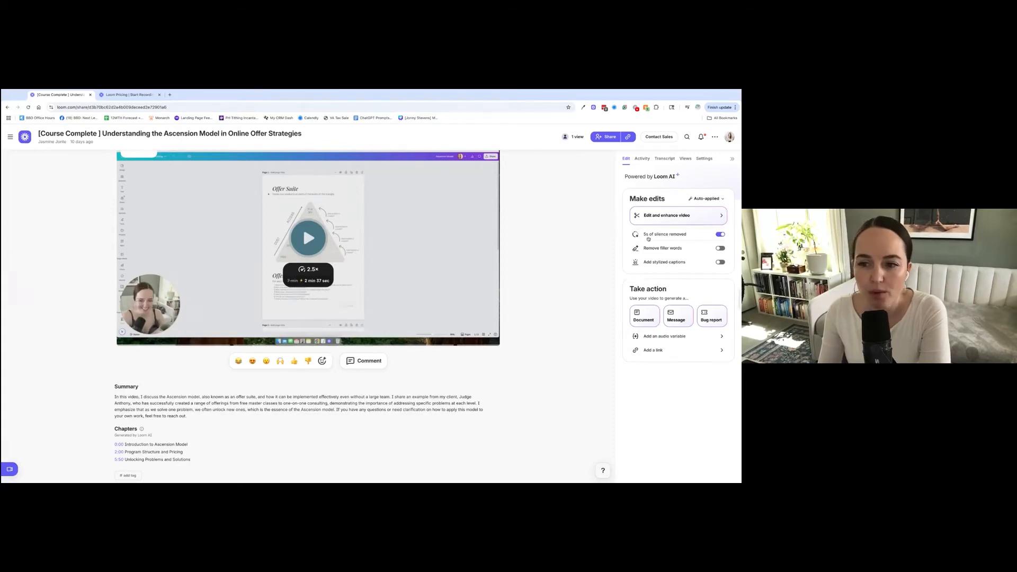
click(666, 249)
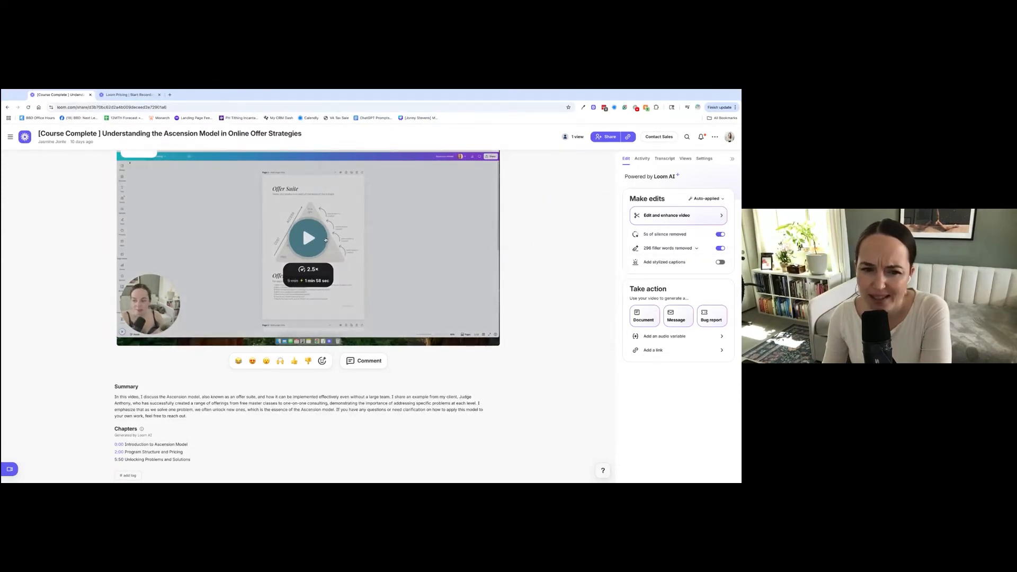
mouse_move(307, 268)
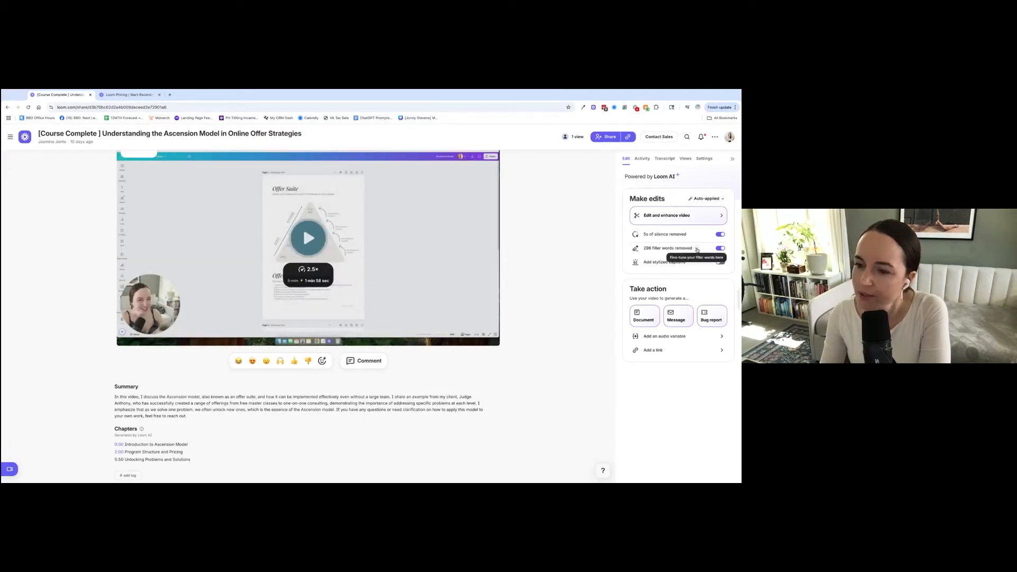
click(696, 248)
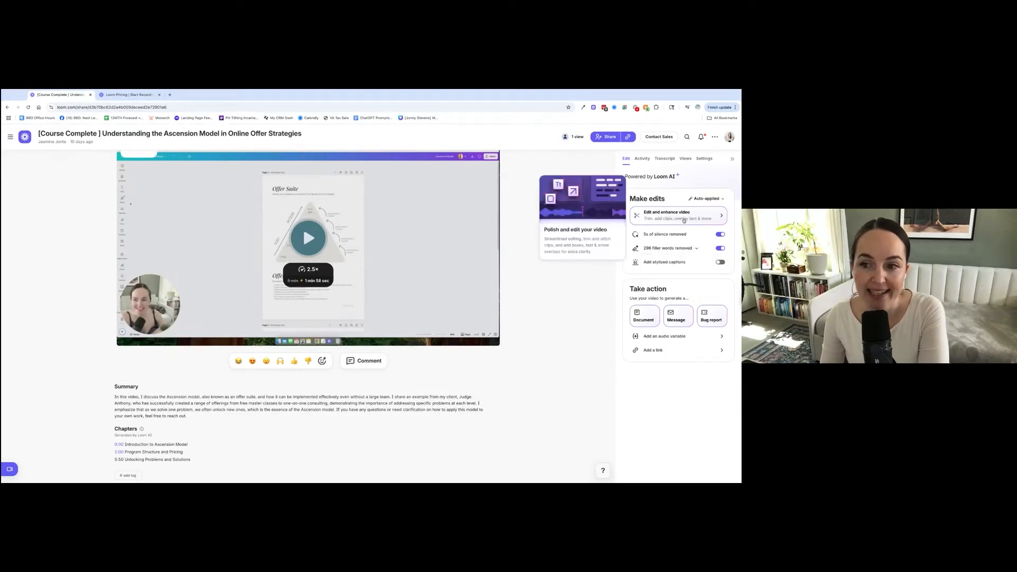
- Open the video in the full editor and examine the cut words in its transcript, selecting the struck-out passage around 2:57
click(669, 217)
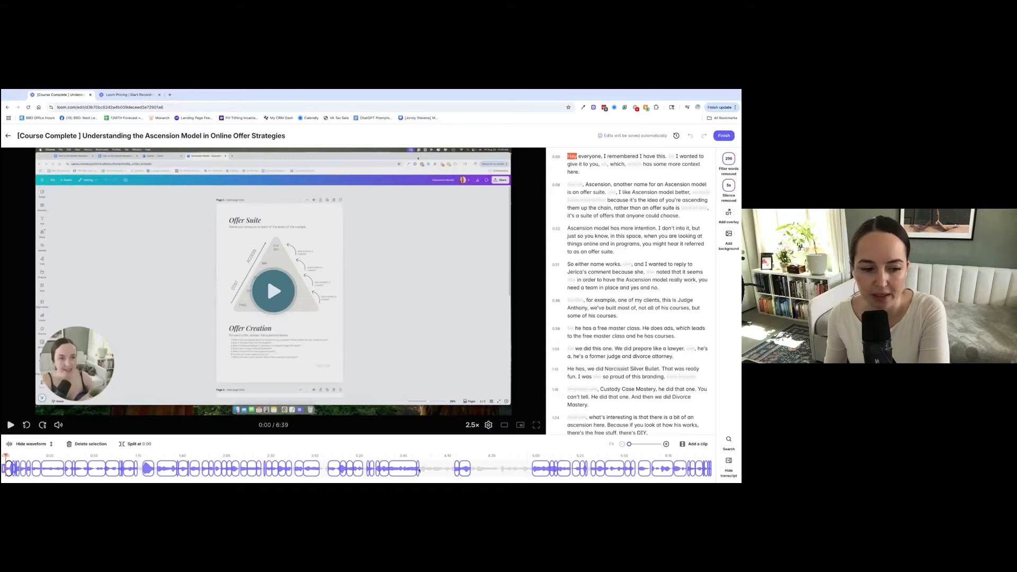
scroll(637, 256, down, 3)
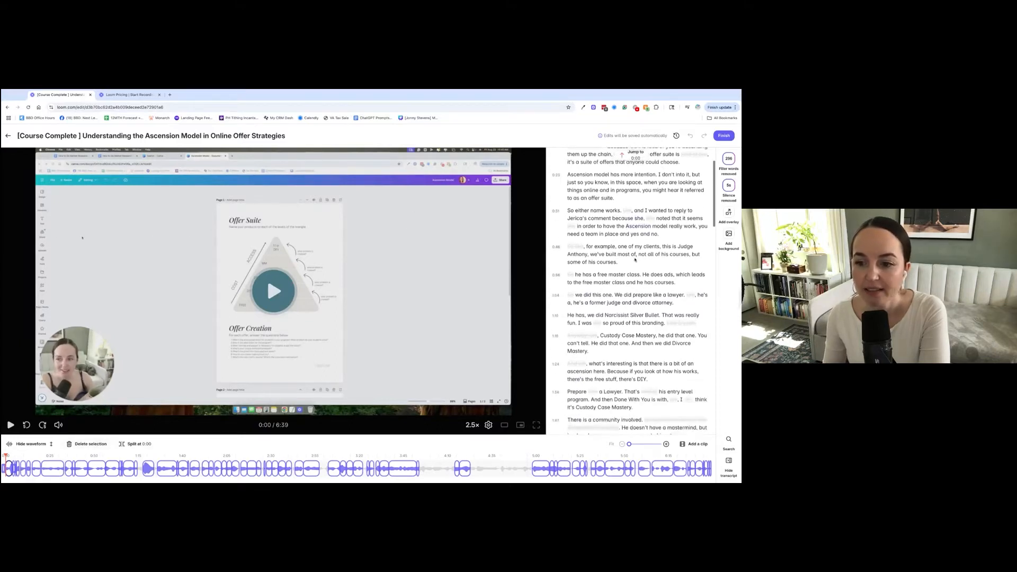
scroll(630, 257, down, 2)
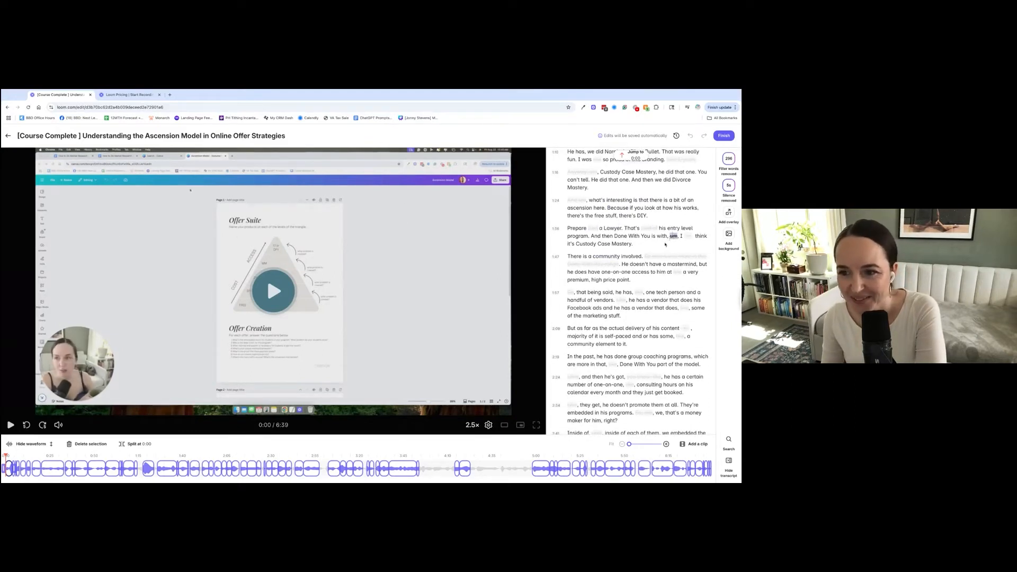
scroll(588, 263, down, 1)
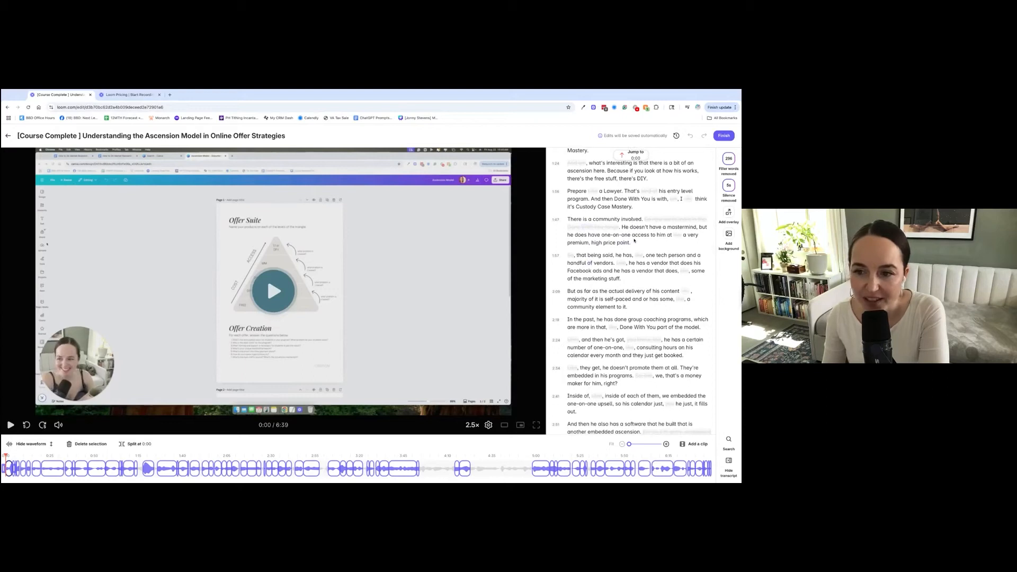
scroll(634, 240, down, 1)
scroll(634, 240, down, 2)
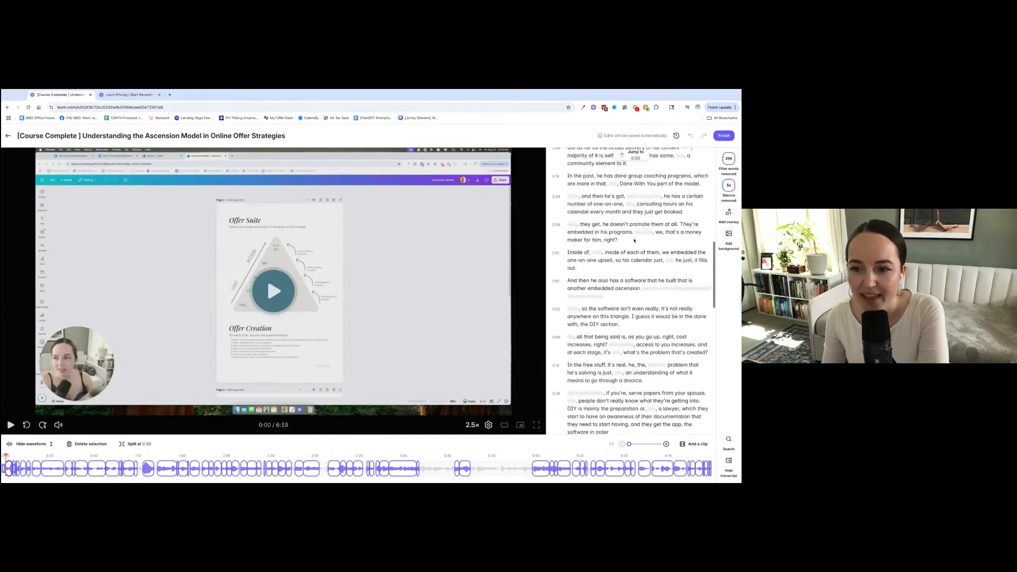
scroll(634, 240, down, 1)
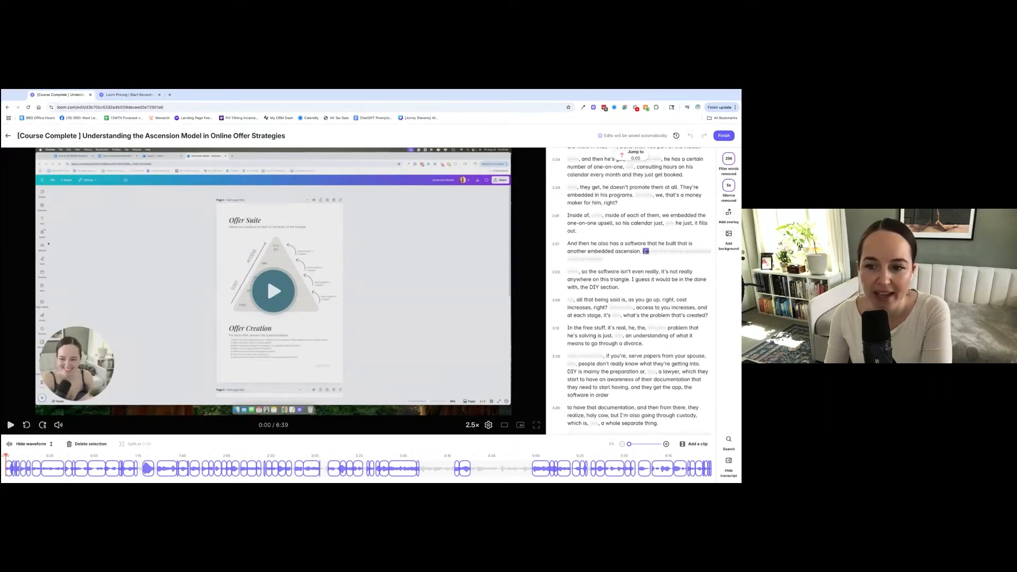
drag(646, 252, 660, 257)
scroll(660, 257, down, 1)
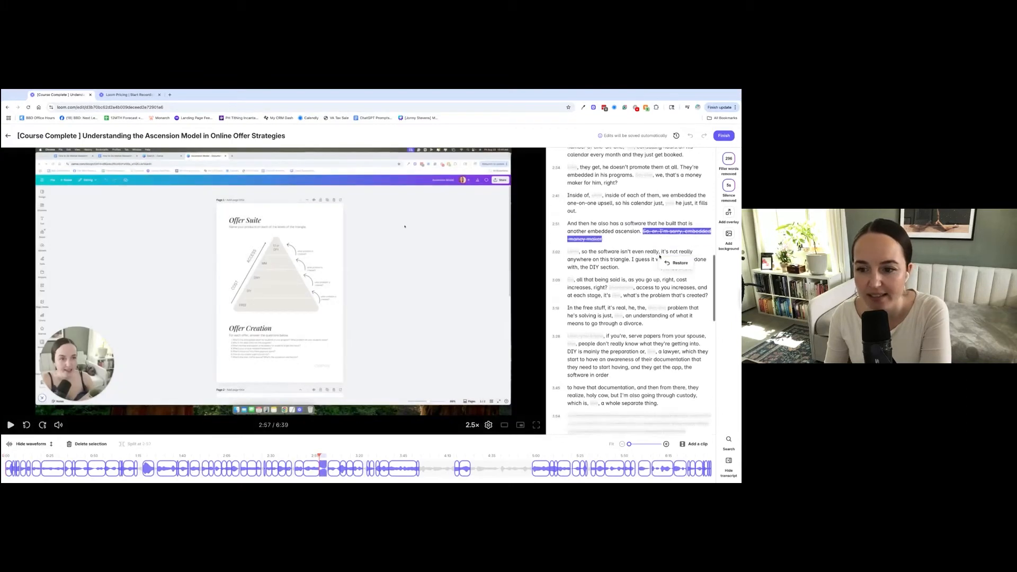
scroll(661, 257, down, 4)
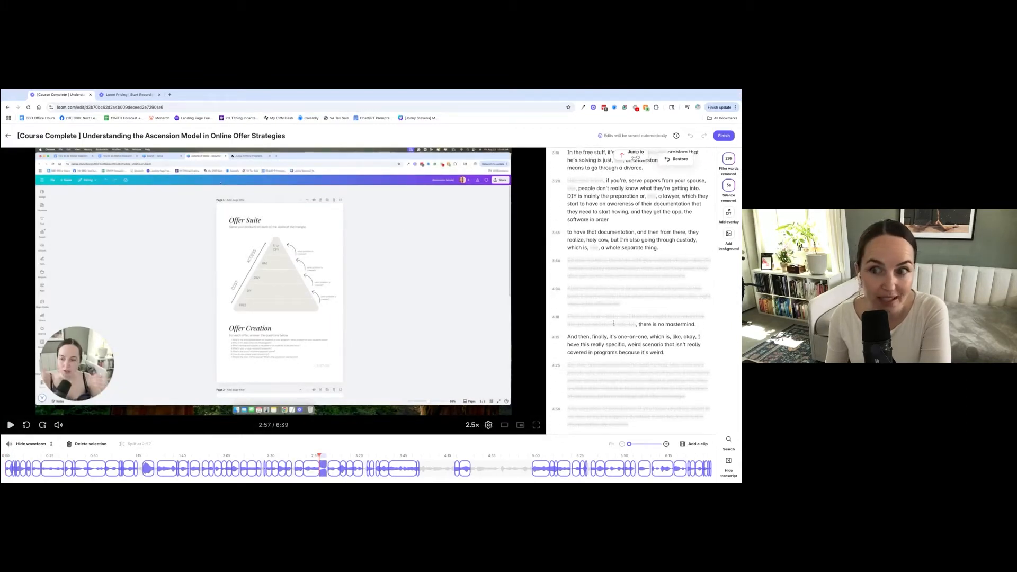
scroll(630, 249, up, 15)
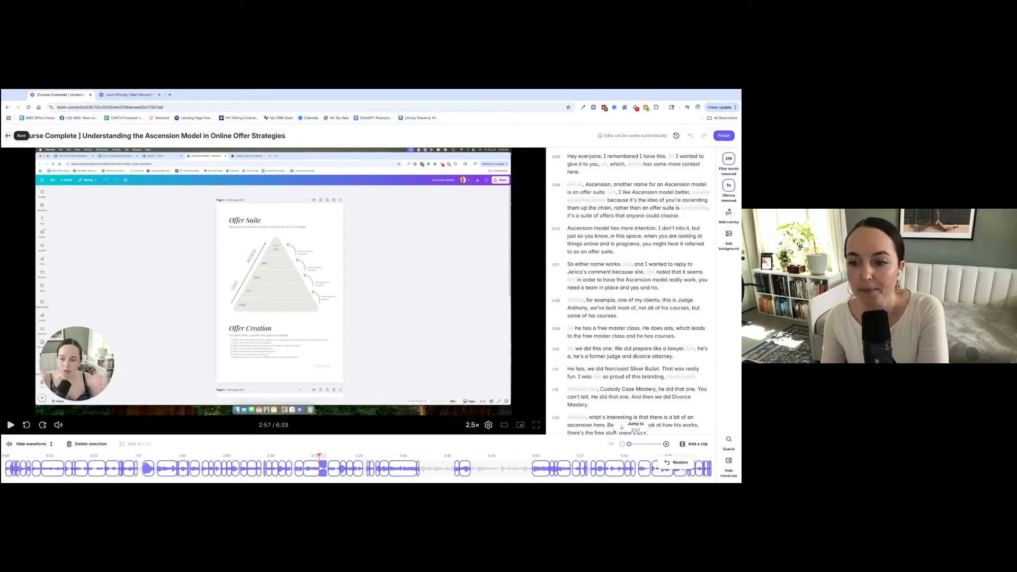
- Return to the video's page and limit its filler-word removal to trimming out just the ums and ahs
click(7, 135)
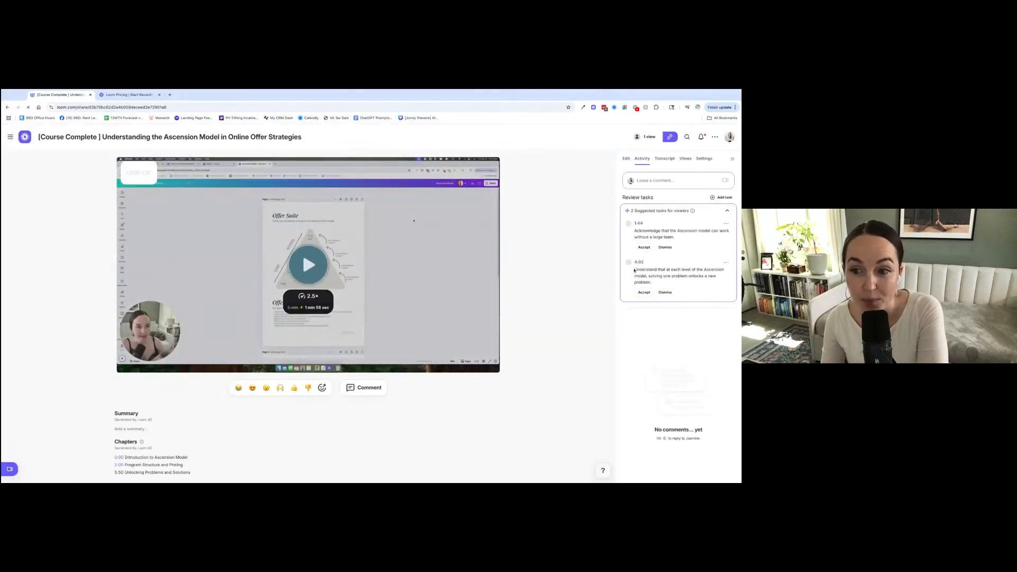
click(626, 159)
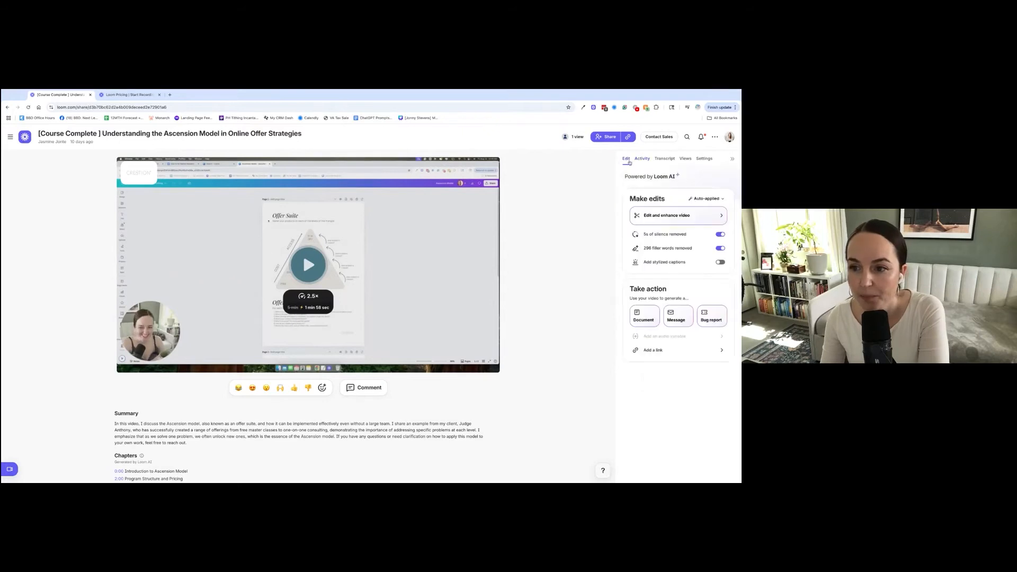
click(697, 248)
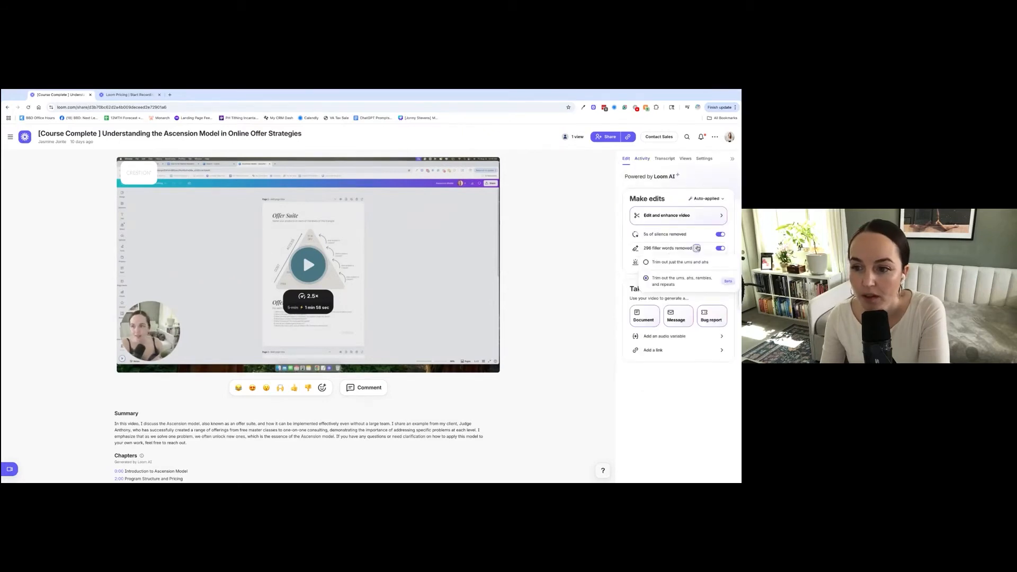
click(645, 263)
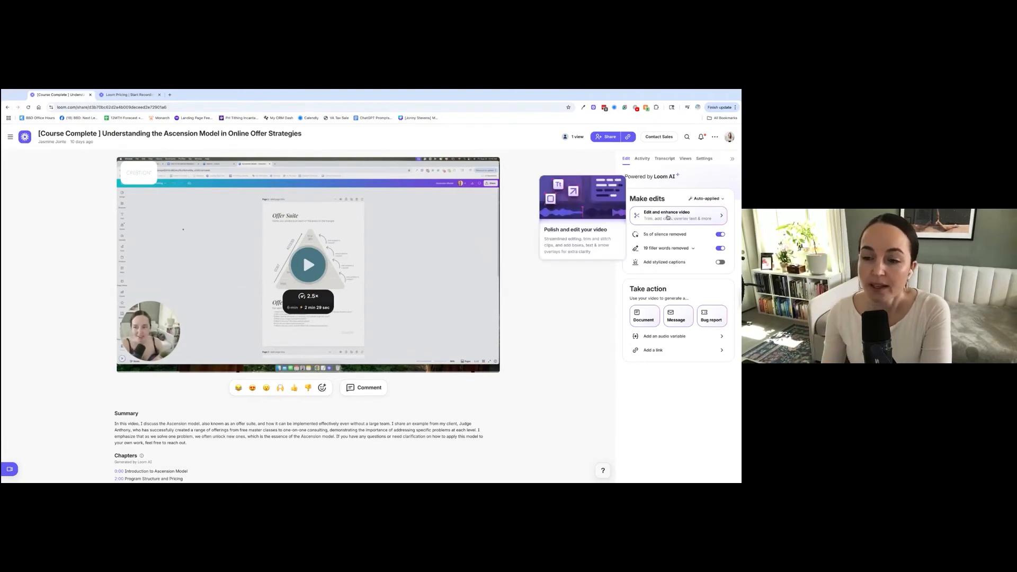
- Reopen the video in the full editor and try cutting, then restoring, the transcript phrase "He has, we did Narcissist Silver Bullet"
click(677, 218)
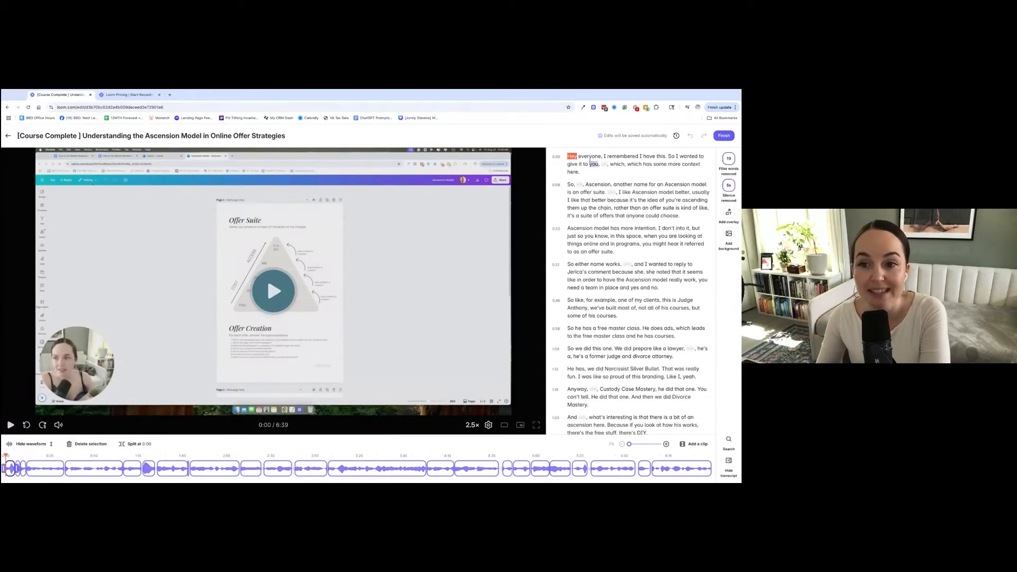
scroll(572, 288, down, 2)
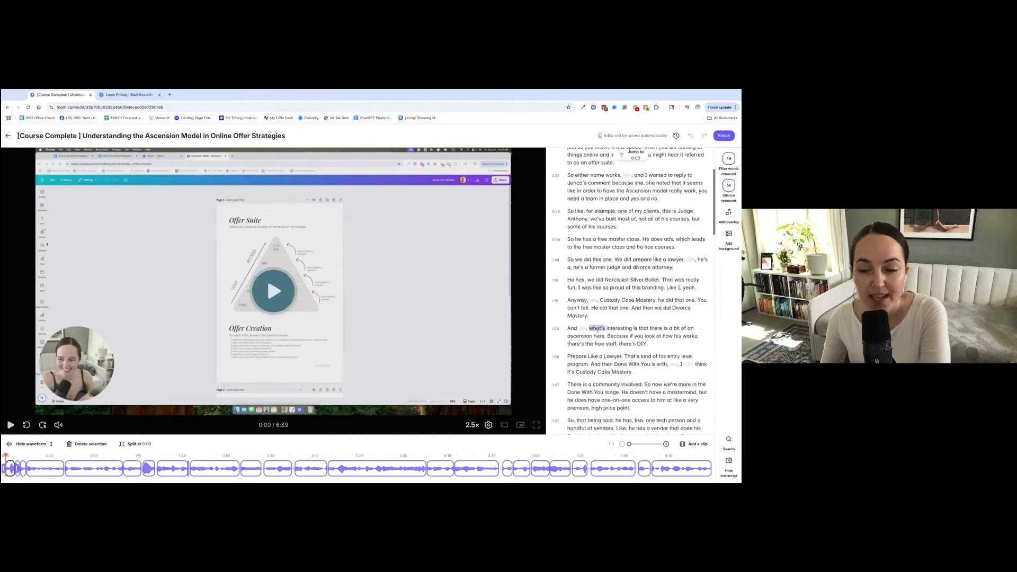
drag(568, 281, 660, 281)
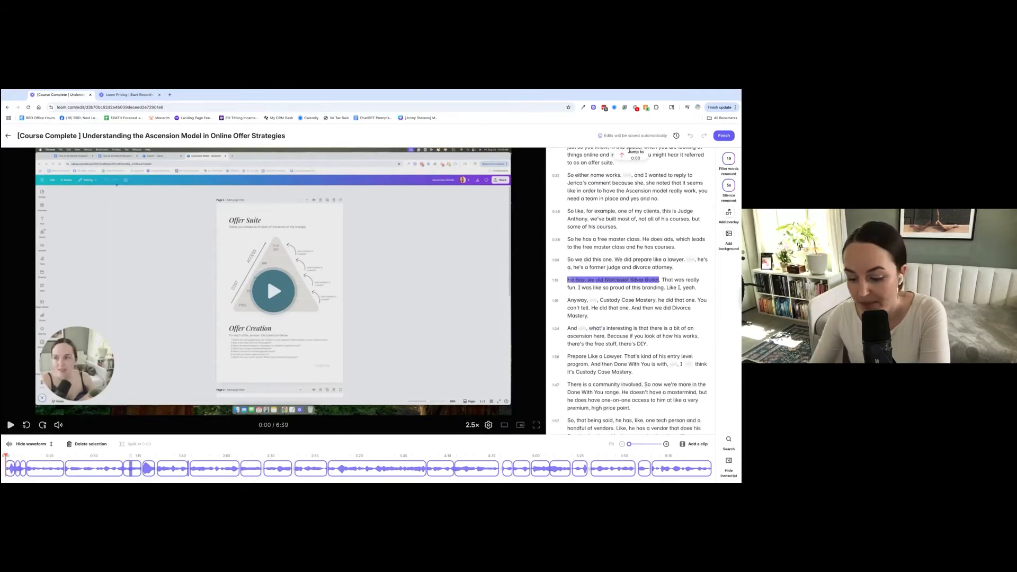
key(Delete)
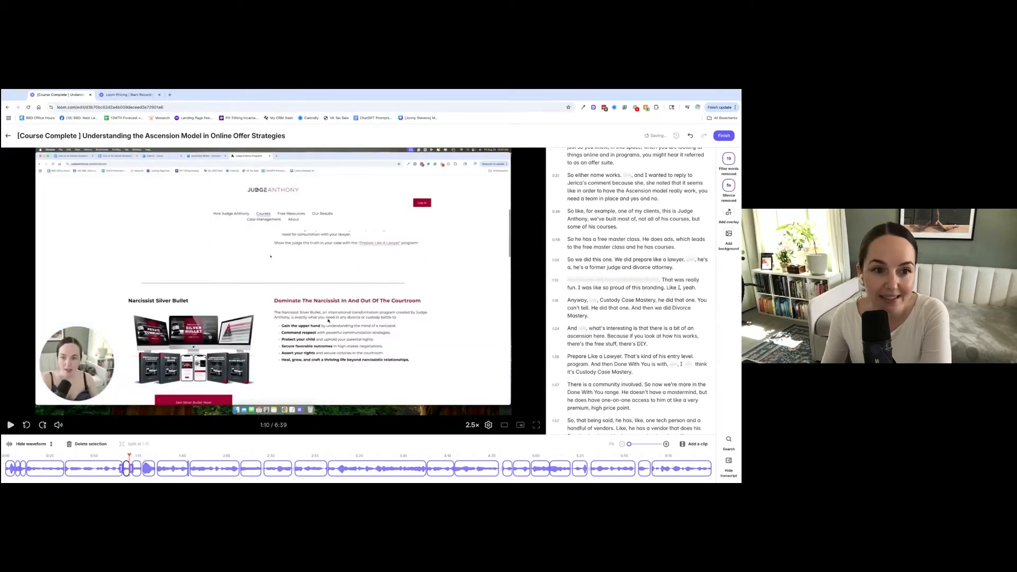
click(616, 280)
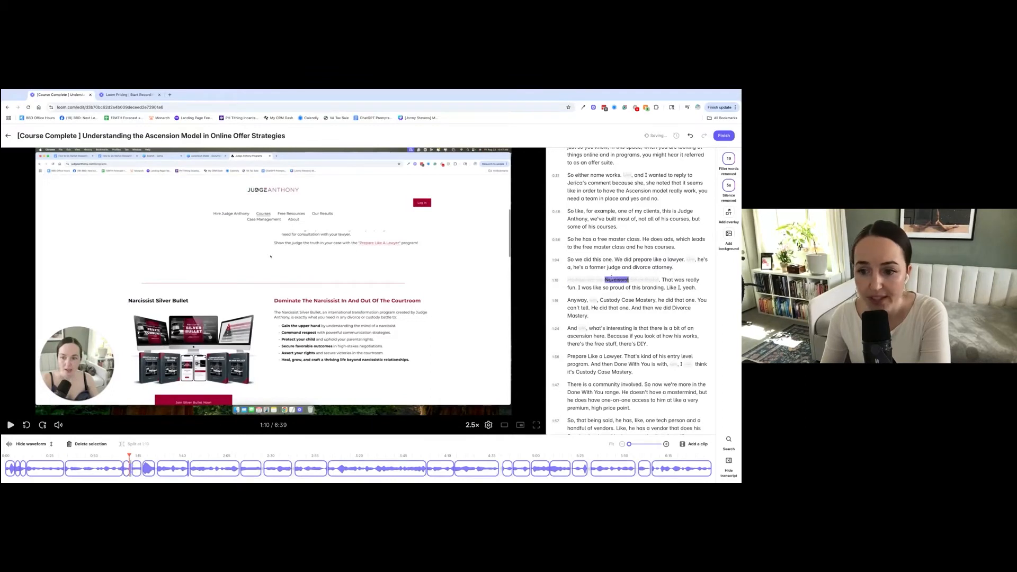
click(619, 291)
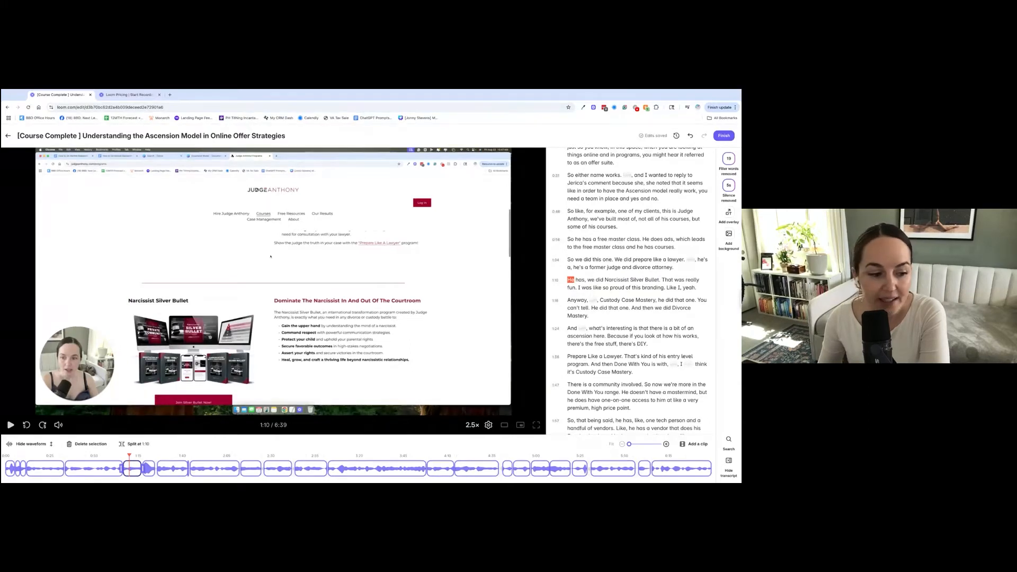
- Examine the rest of the transcript, temporarily selecting the passage at 2:51 about the software he built
scroll(587, 339, up, 1)
scroll(587, 340, down, 12)
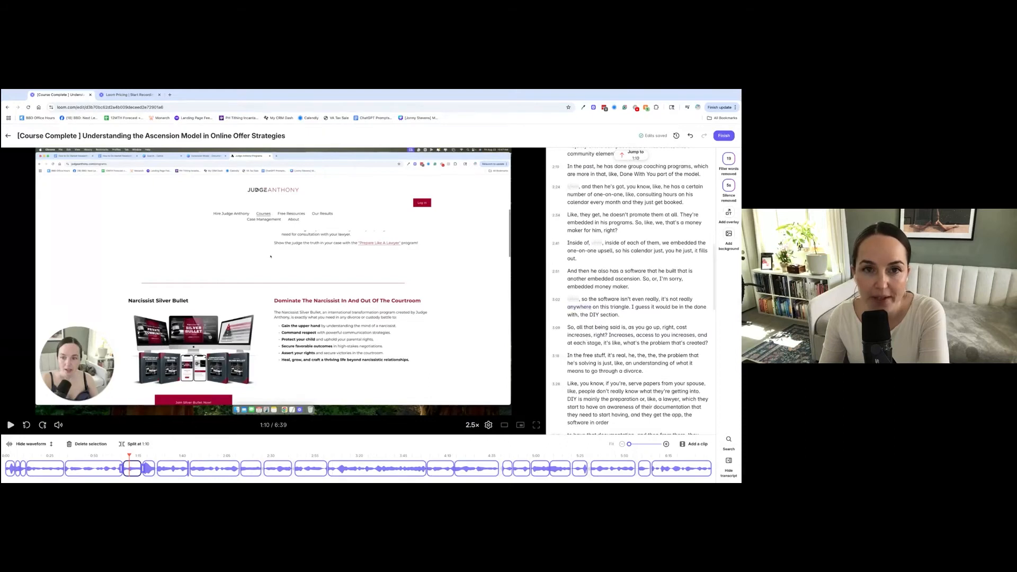
scroll(587, 340, down, 2)
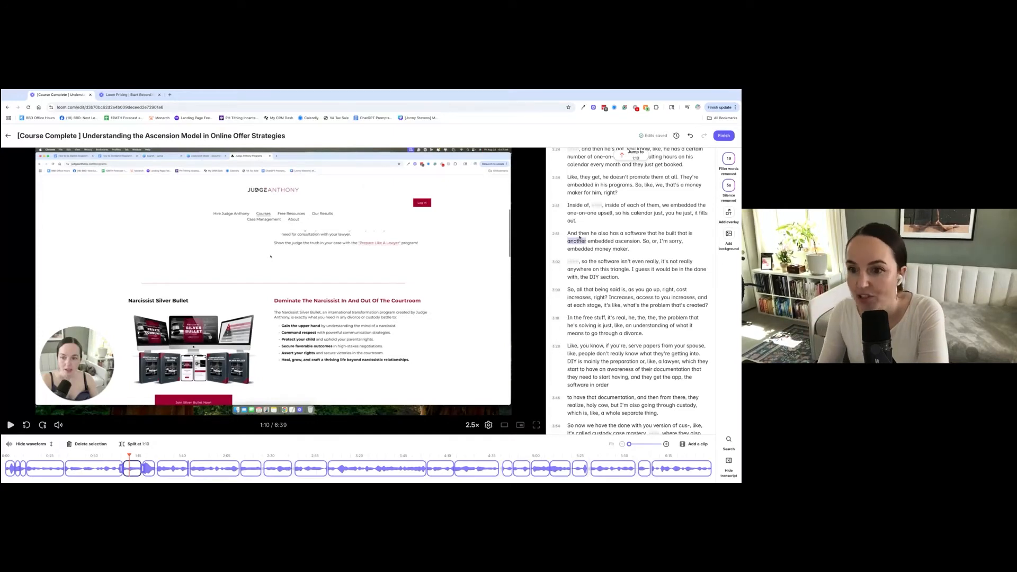
drag(568, 233, 628, 249)
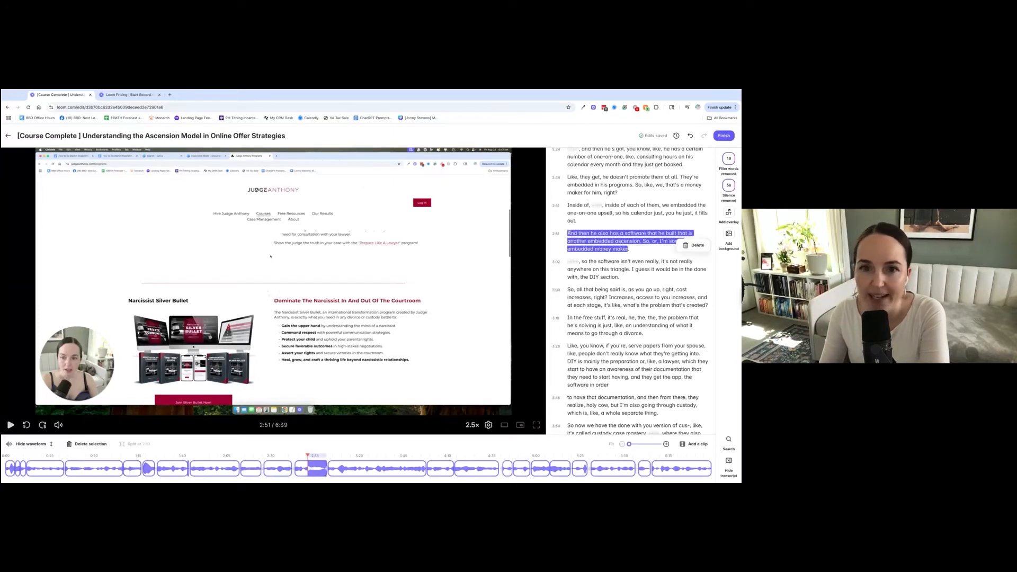
click(646, 254)
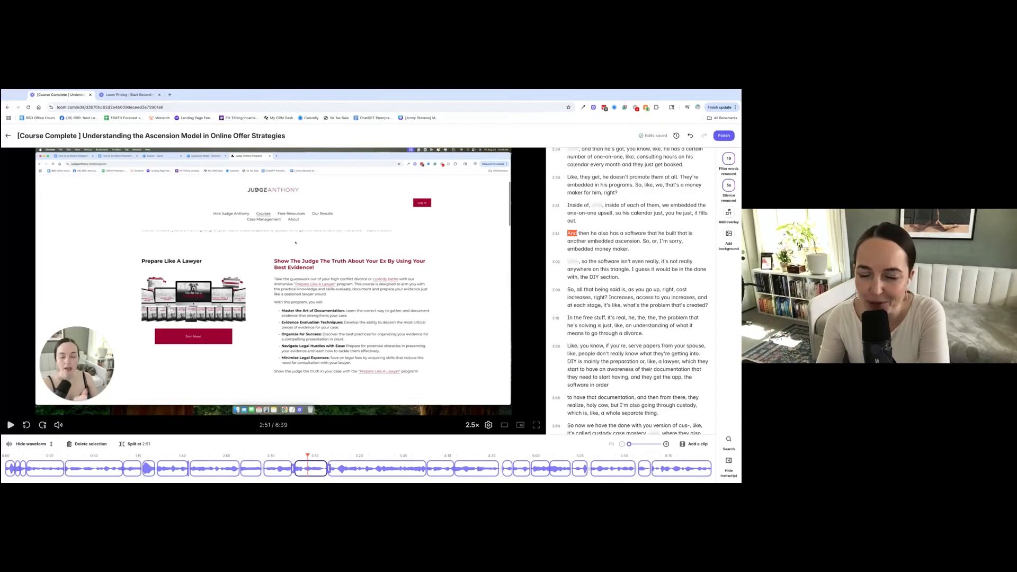
scroll(609, 339, down, 2)
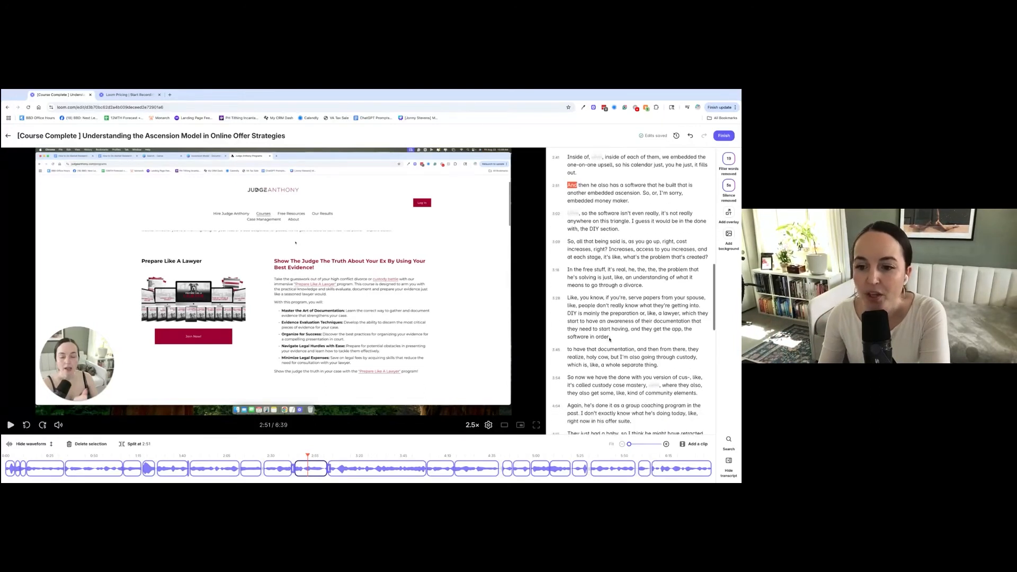
scroll(610, 339, down, 5)
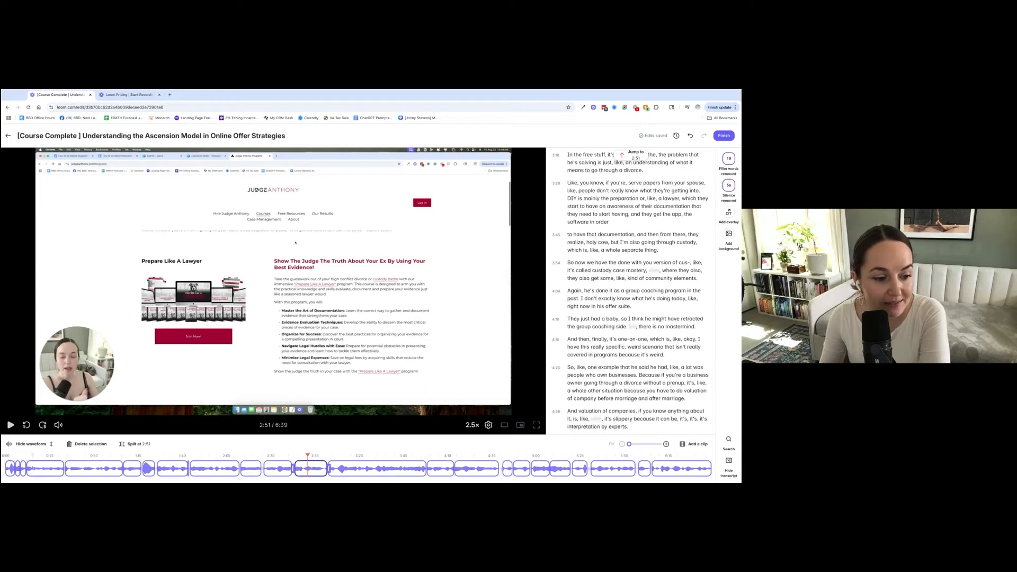
- Play the recording from 1:55 and split it at 2:09, just before "But as far as the actual delivery of his content"
click(207, 470)
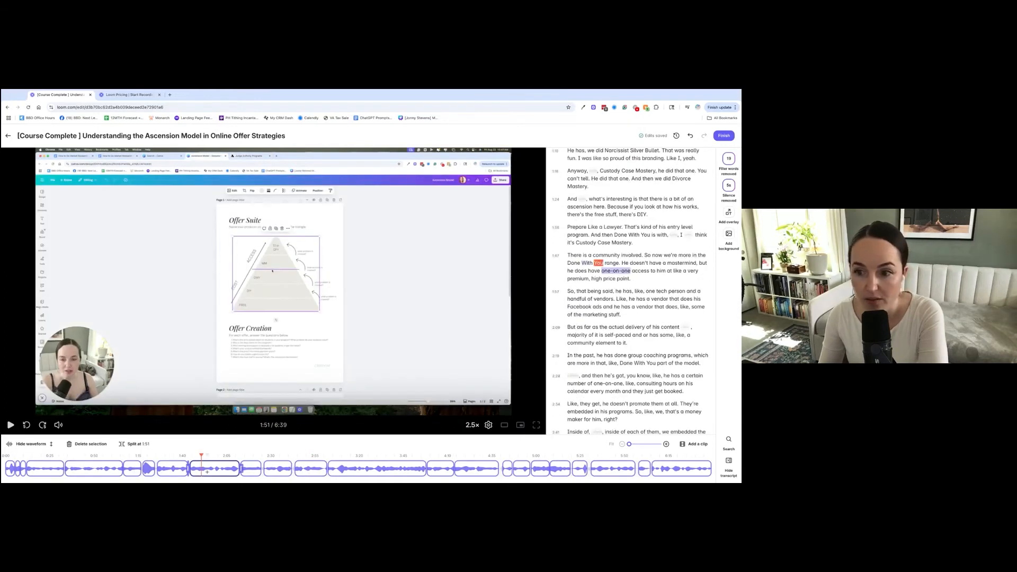
click(208, 470)
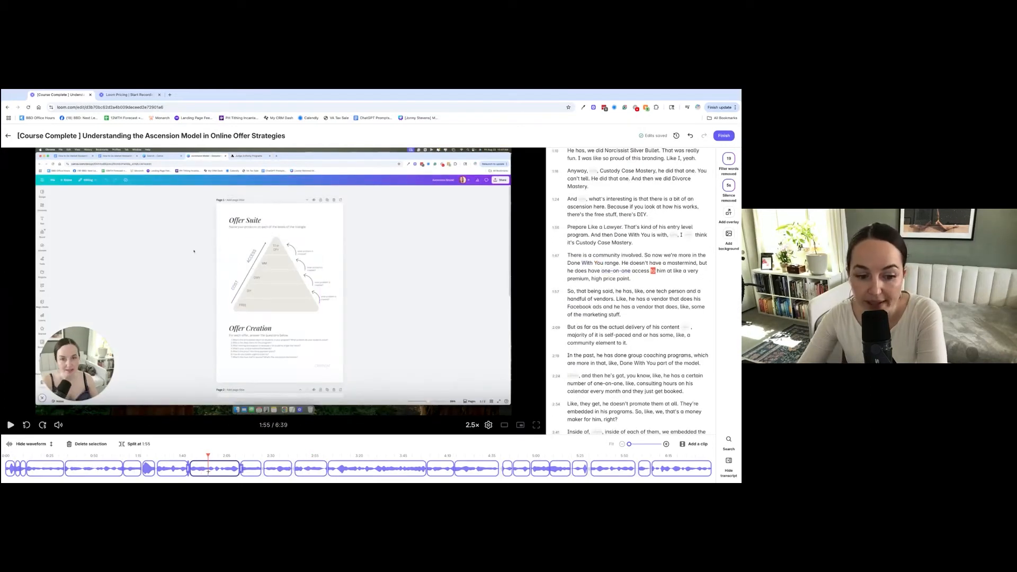
key(space)
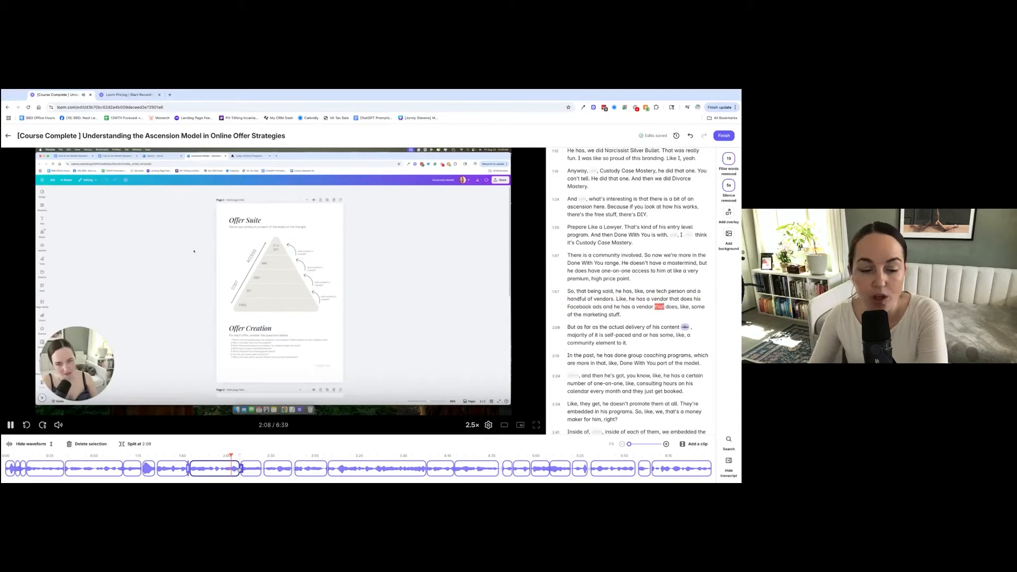
key(space)
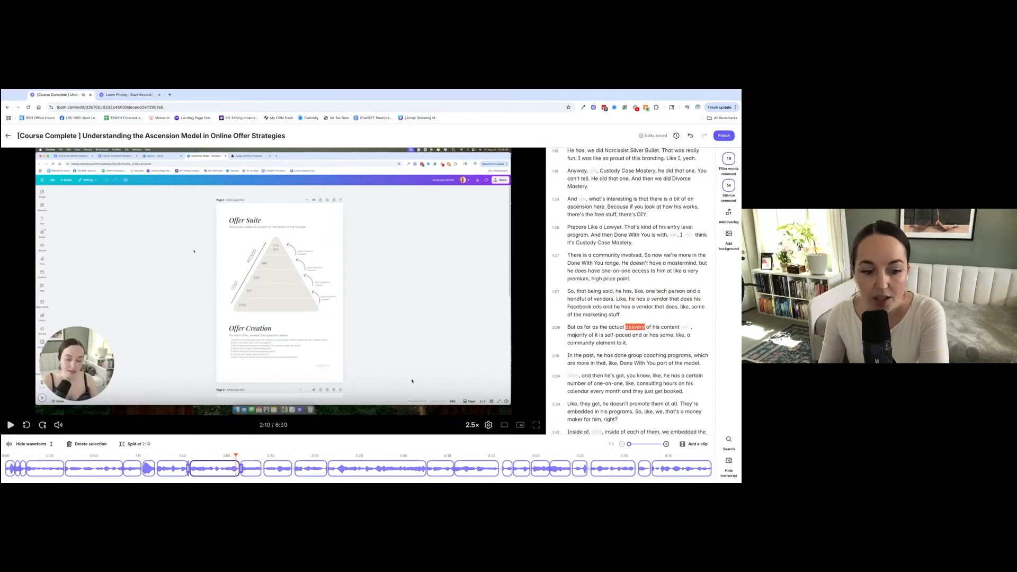
drag(578, 327, 679, 326)
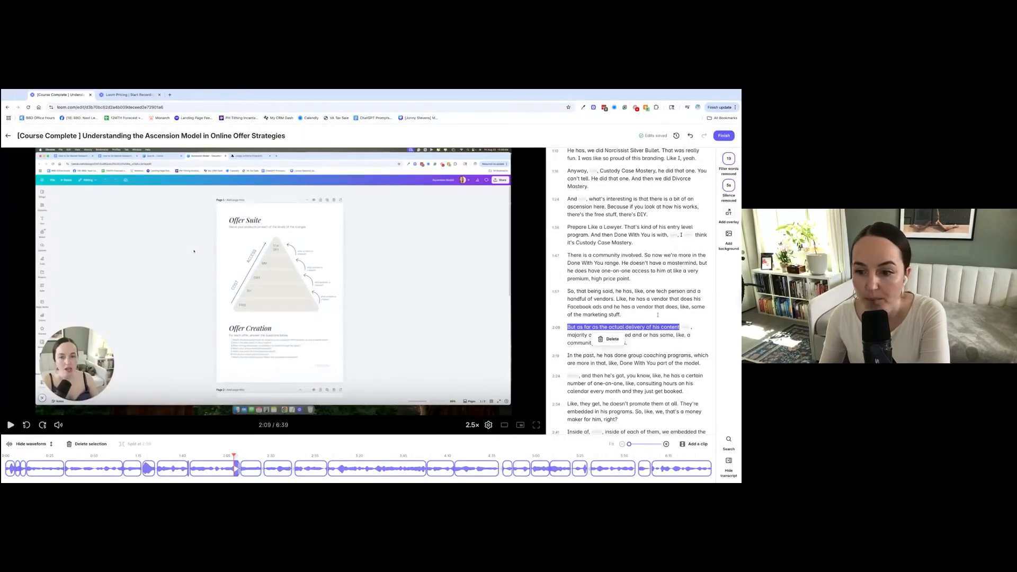
click(641, 333)
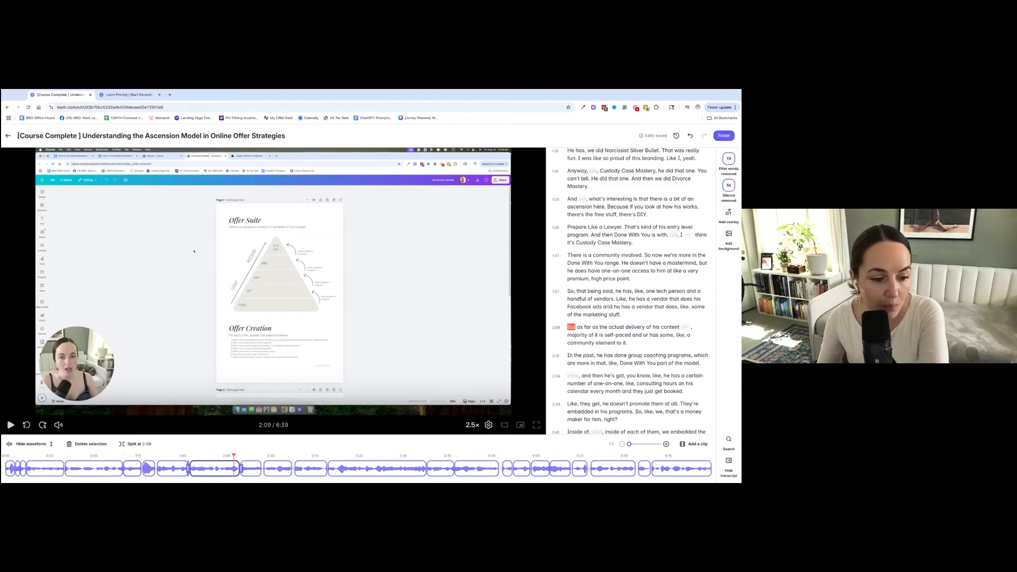
click(137, 444)
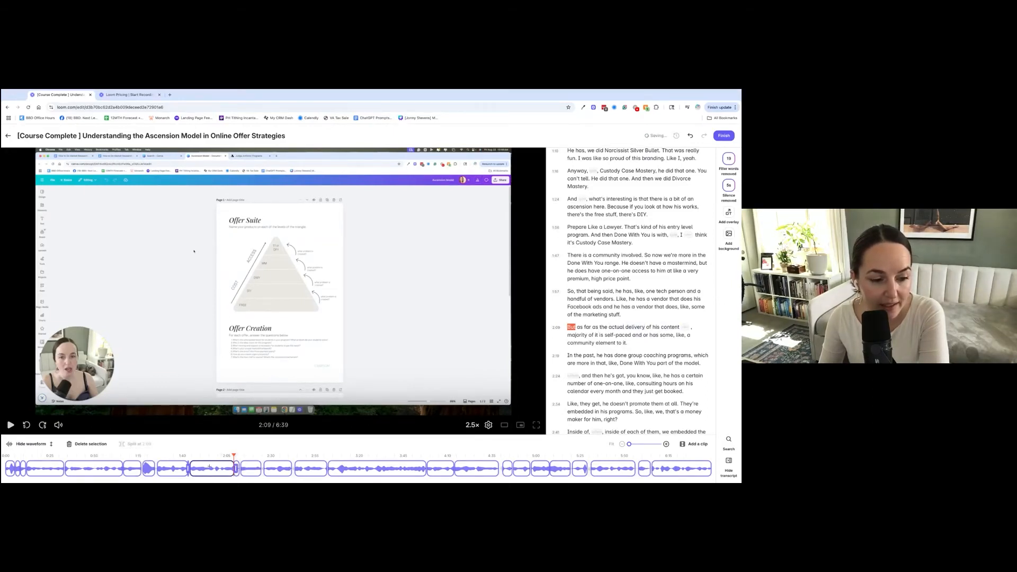
click(30, 444)
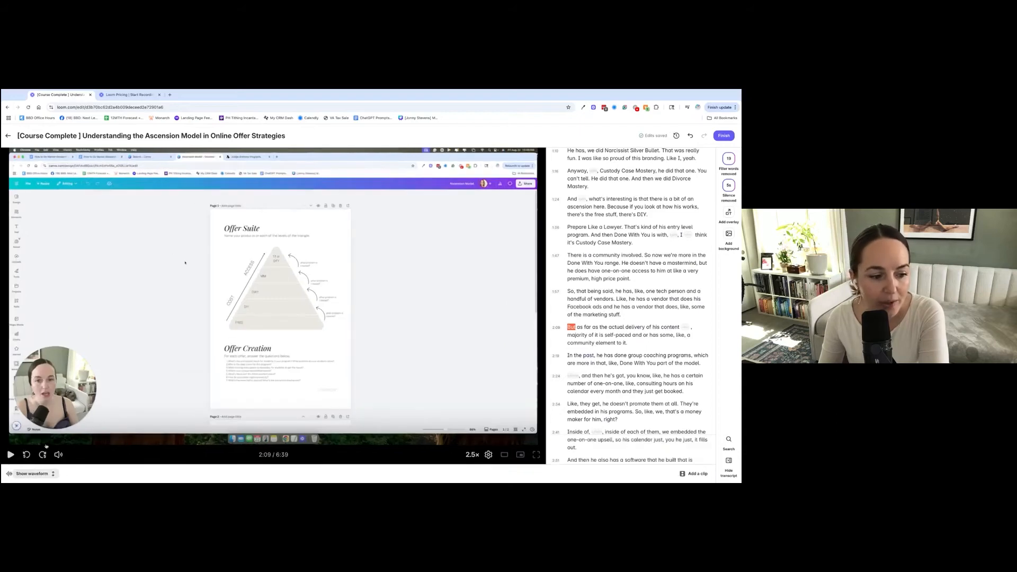
click(33, 474)
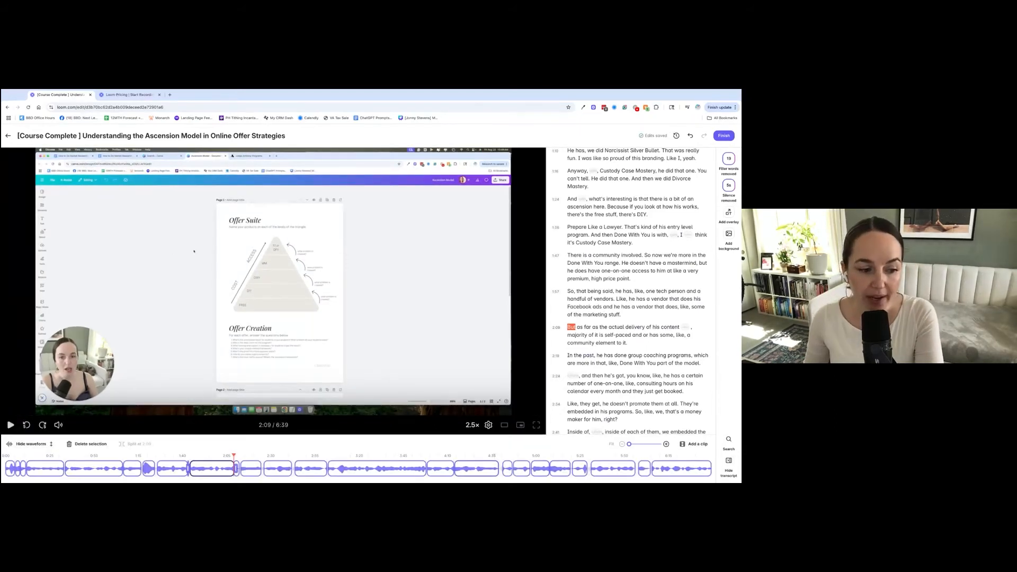
- Split the recording at 0:03, delete the opening segment, and undo that deletion
click(6, 469)
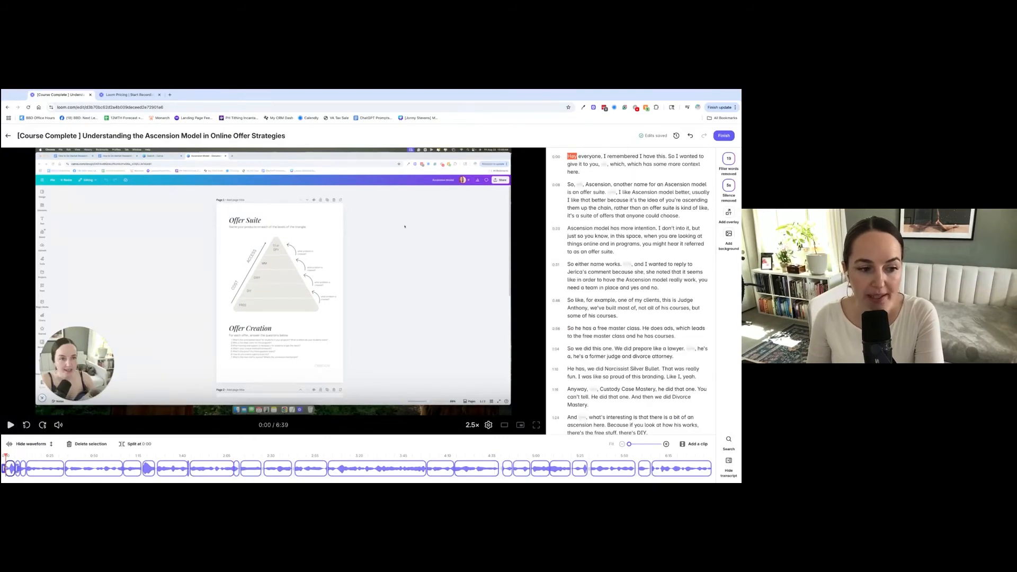
key(space)
key(space)
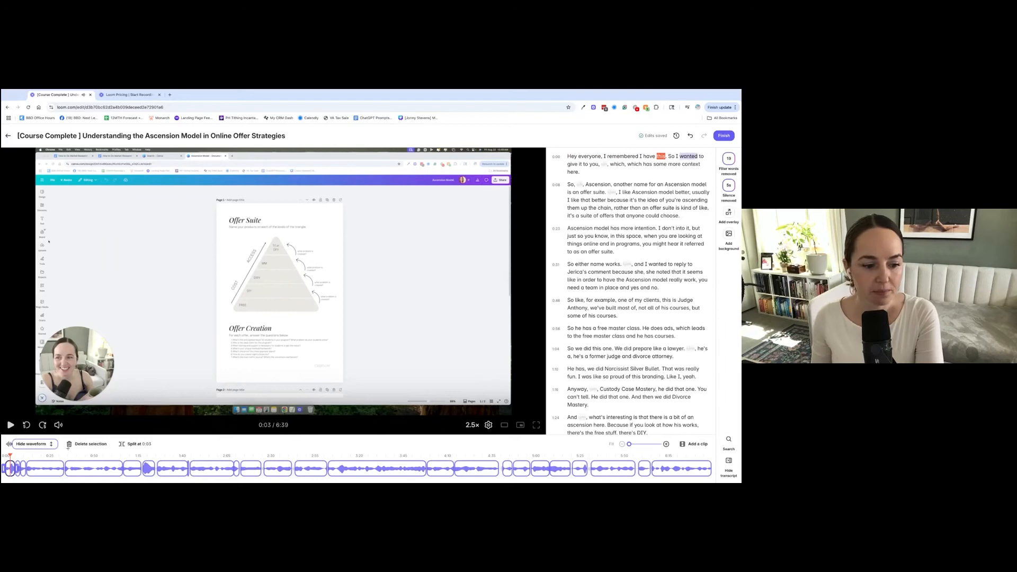
click(136, 444)
key(Delete)
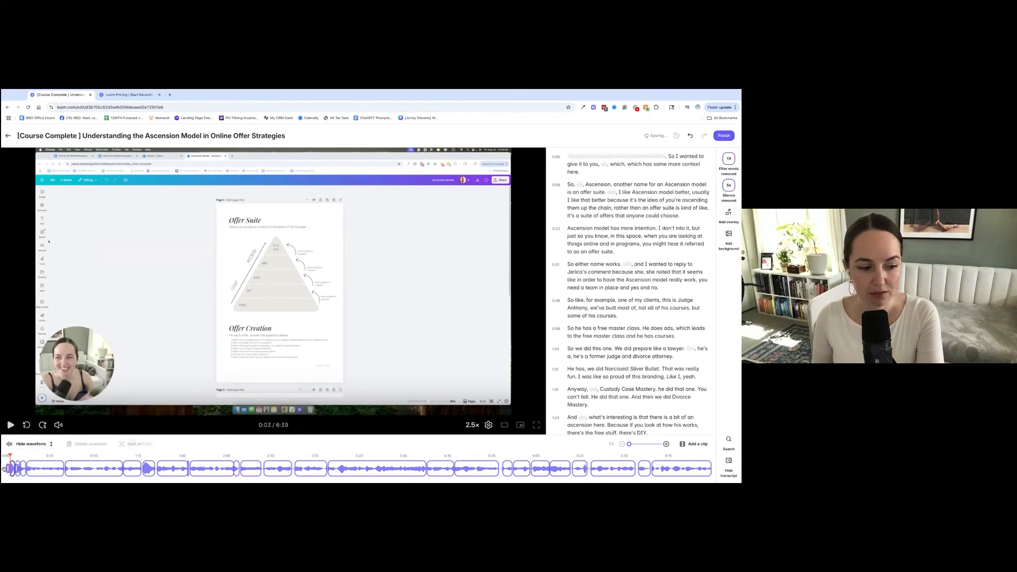
key(ctrl+z)
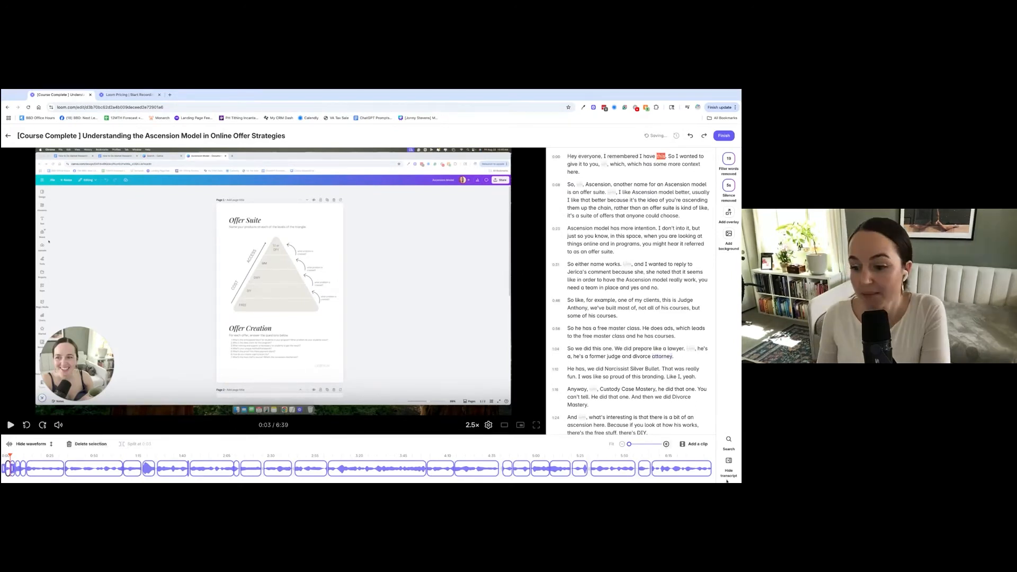
- Try trimming the end of the recording's last segment from about 6:37
click(708, 468)
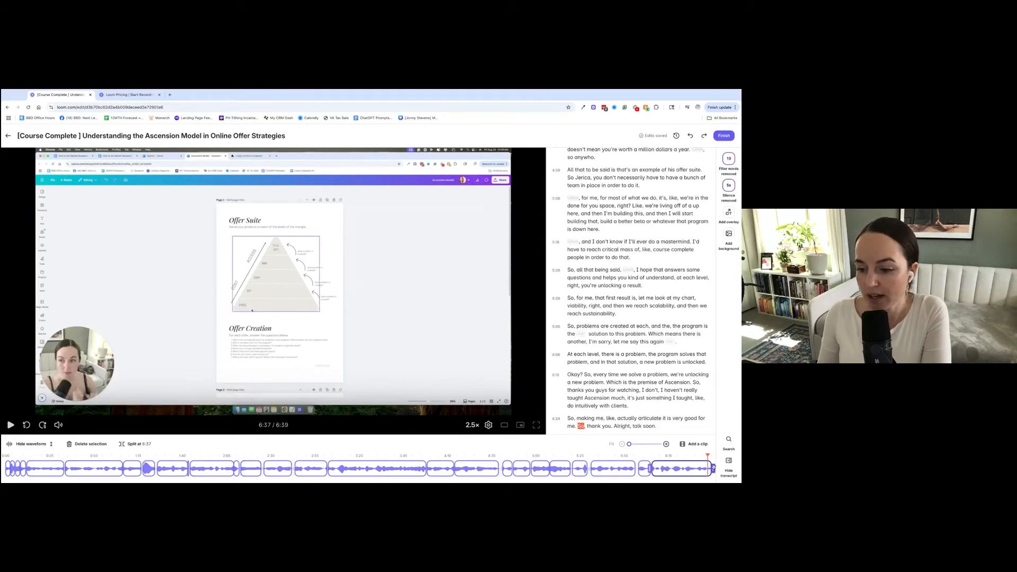
drag(714, 468, 713, 469)
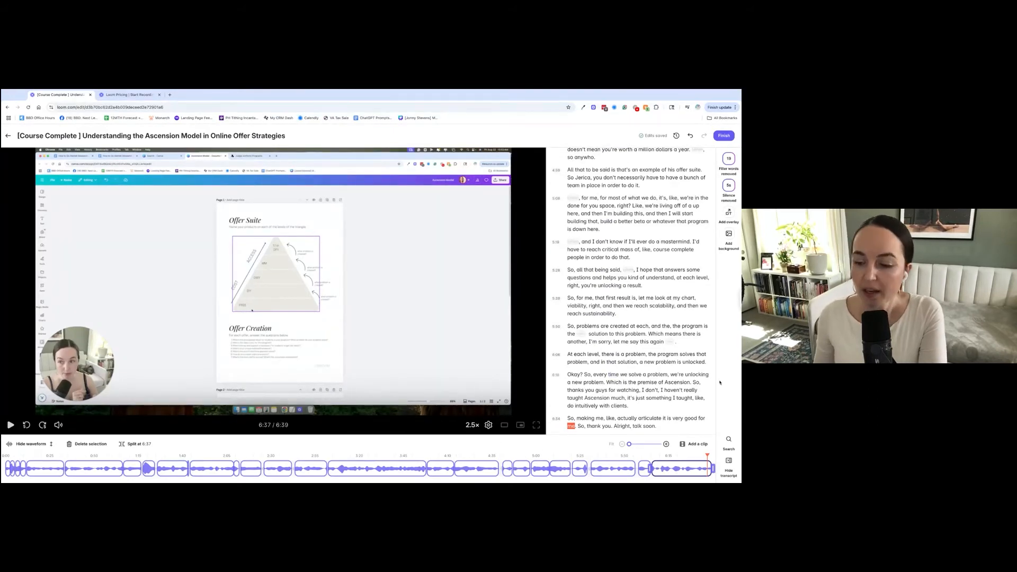
click(697, 445)
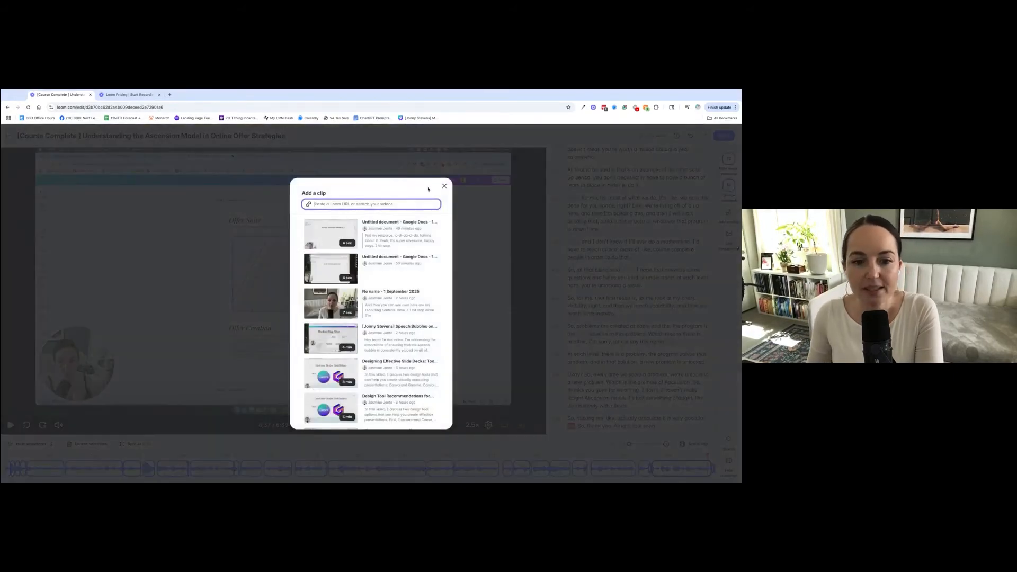
click(445, 187)
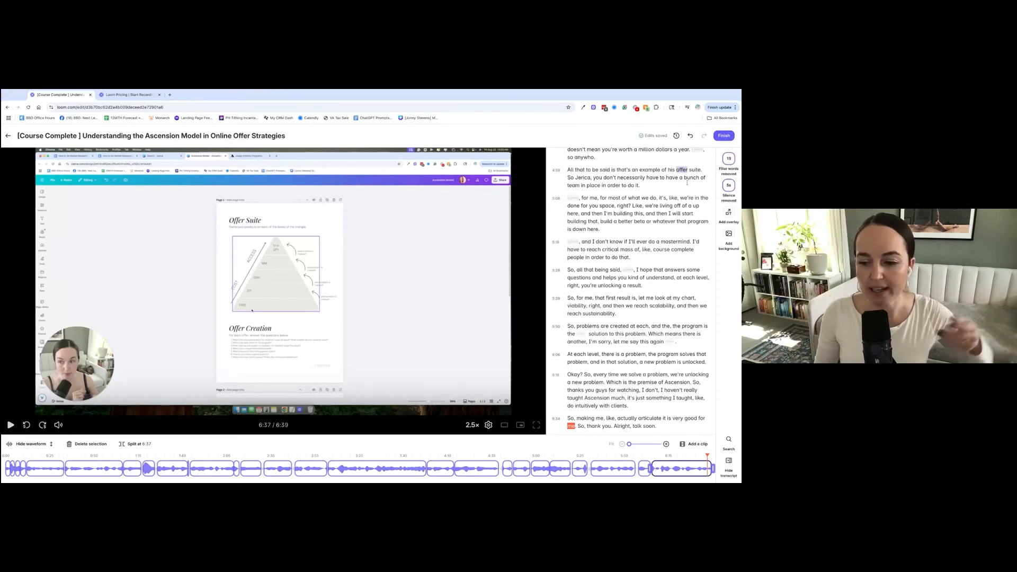
click(700, 444)
click(445, 187)
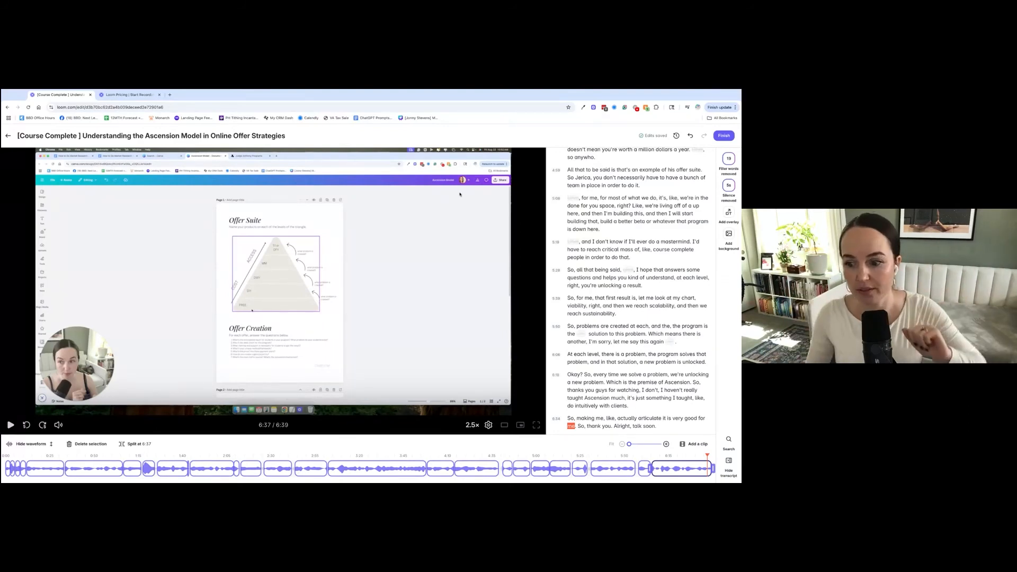
- Search the saved videos for "part 2", append the third result as a clip after the recording, and delete that added clip
click(693, 445)
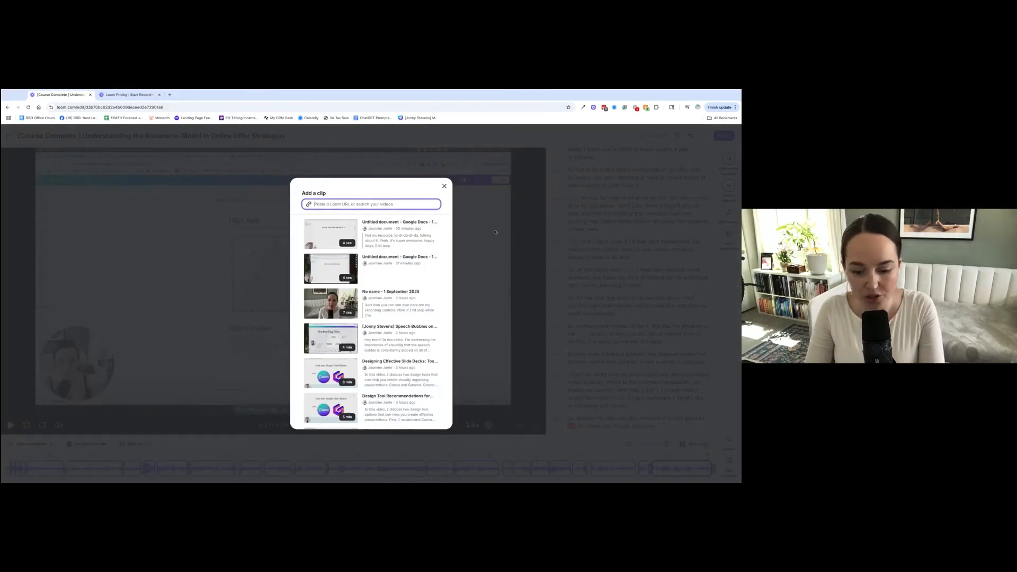
text(pi)
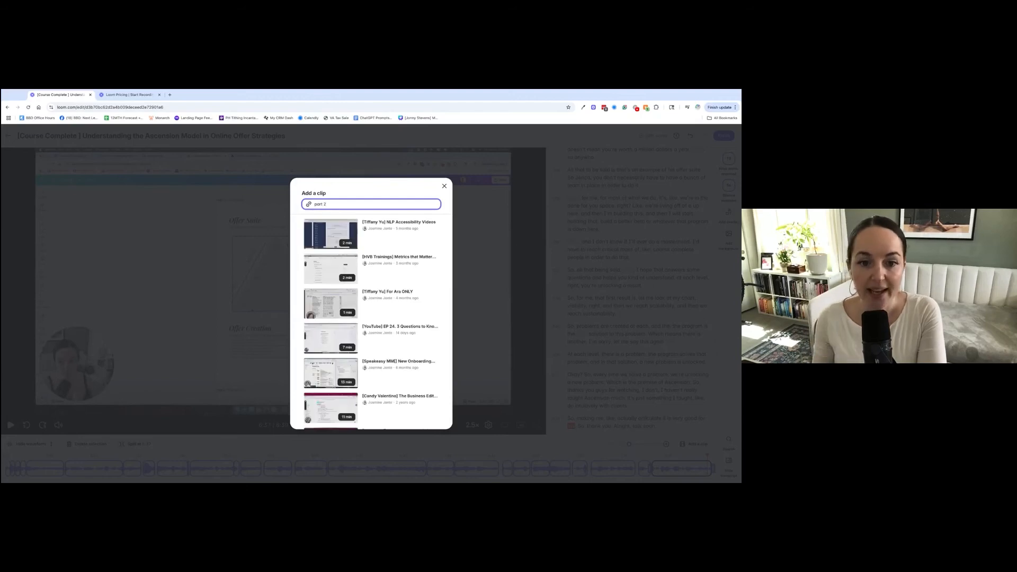
click(402, 306)
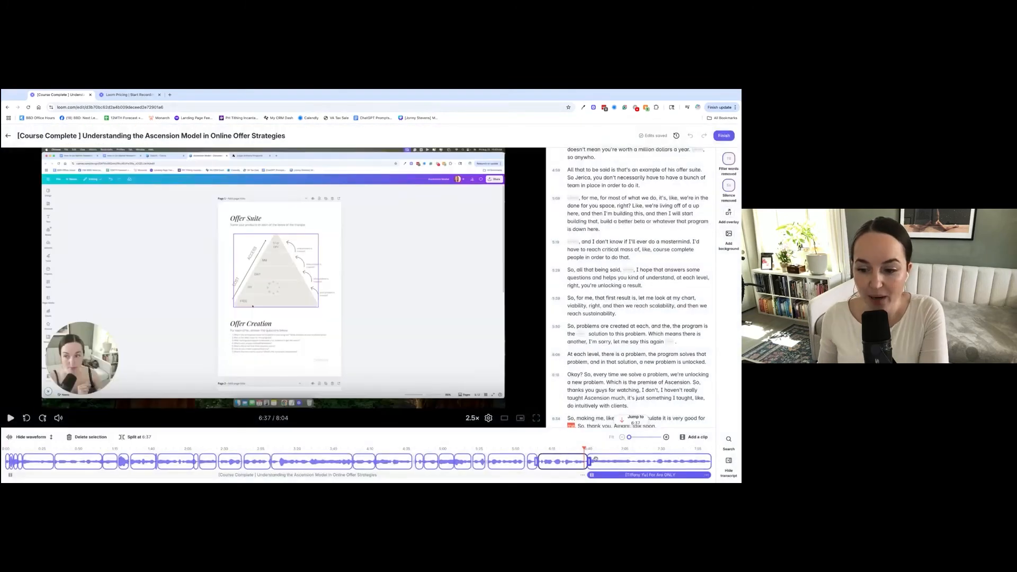
click(658, 460)
key(Delete)
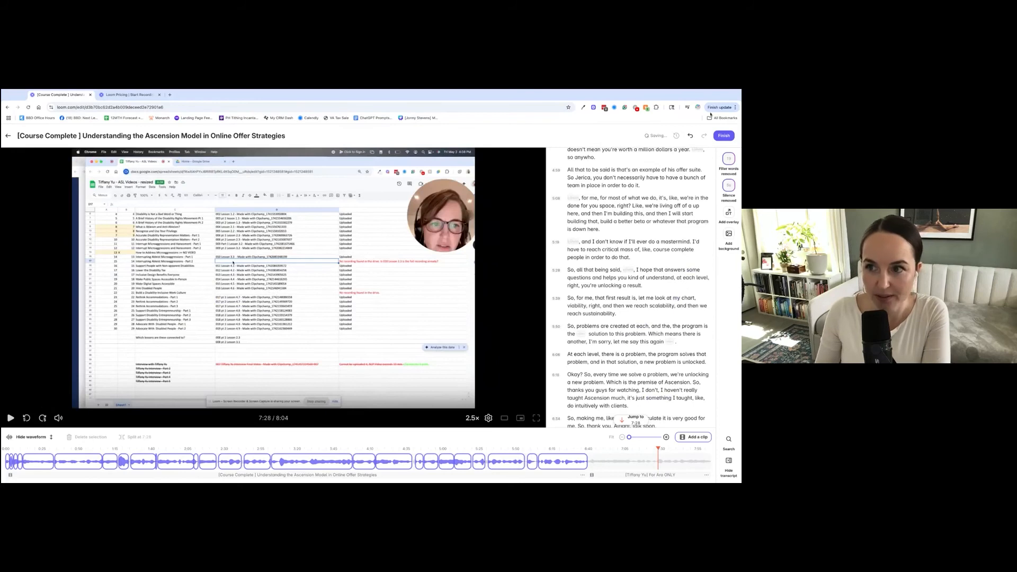
click(723, 137)
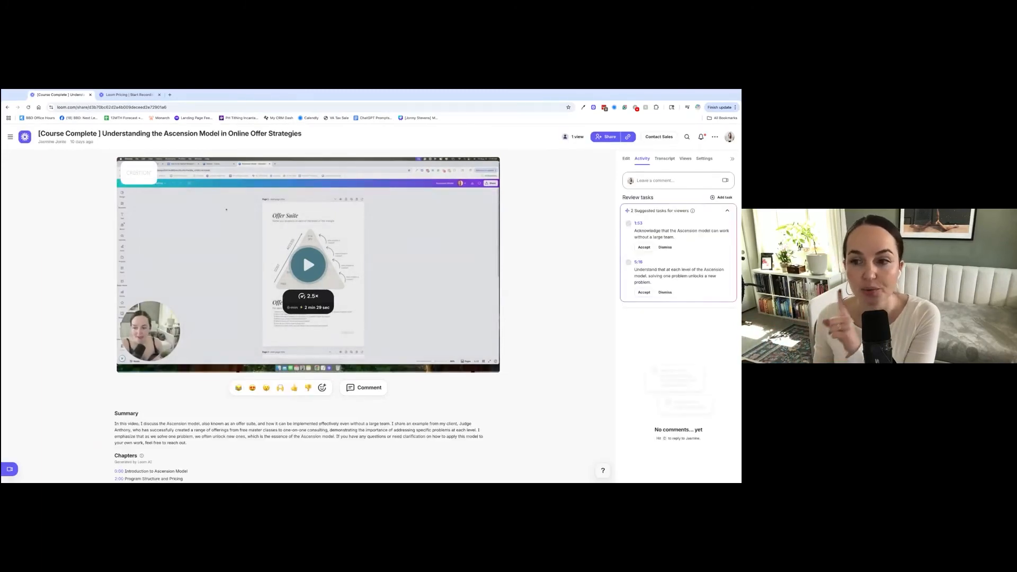
click(626, 159)
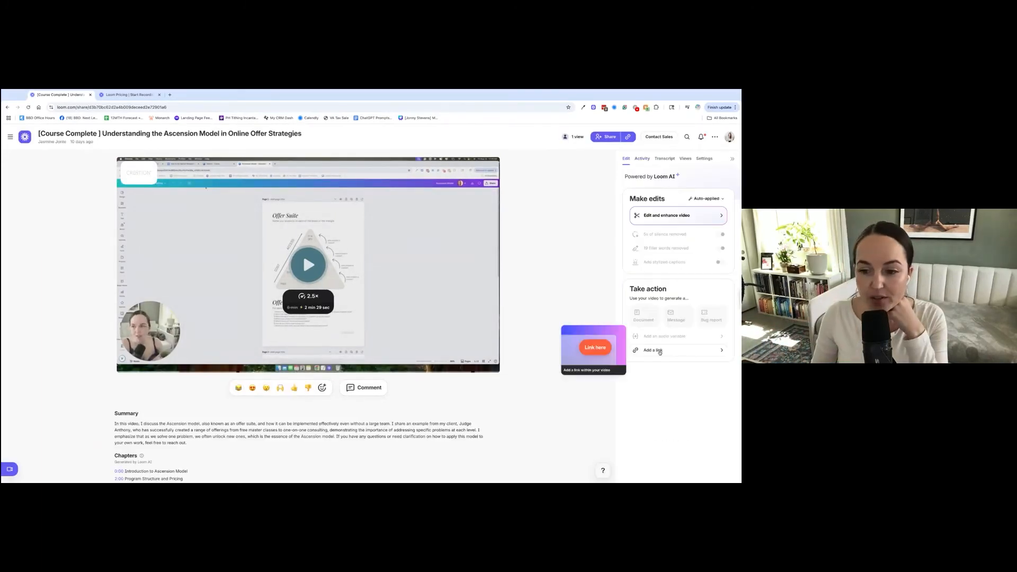
click(657, 350)
click(645, 180)
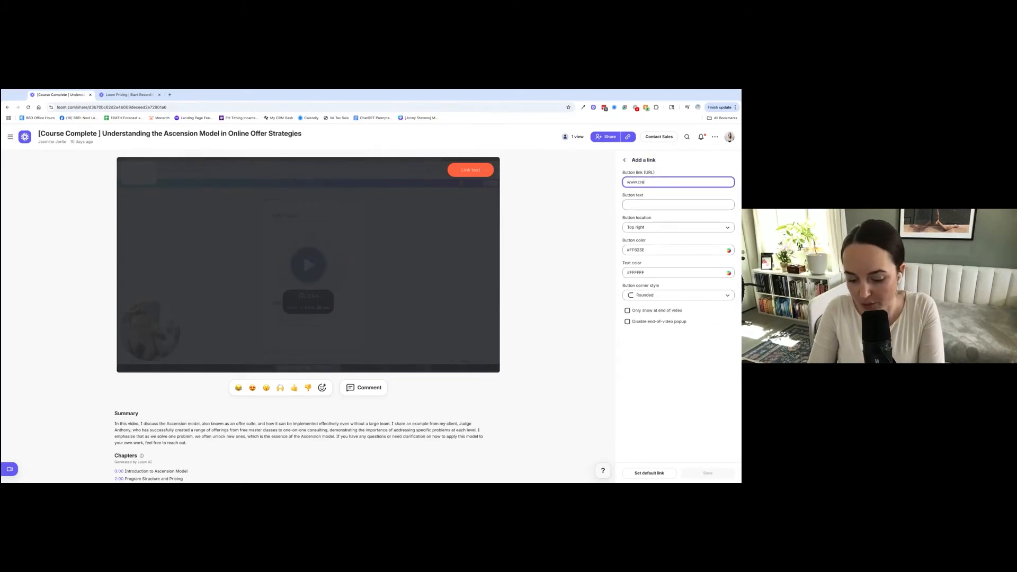
text(www.cre8tion.co/wa)
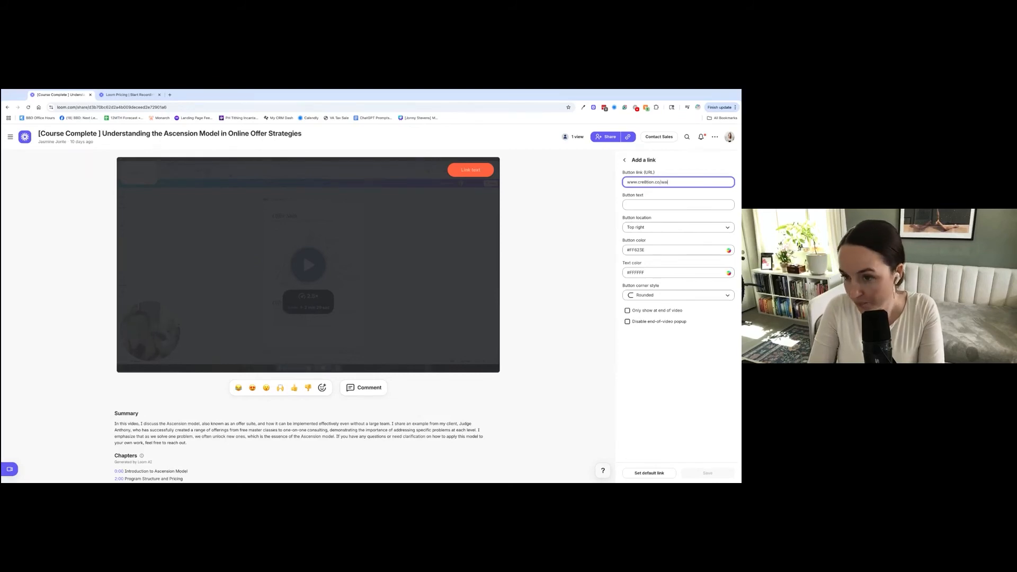
text(itlist)
key(Tab)
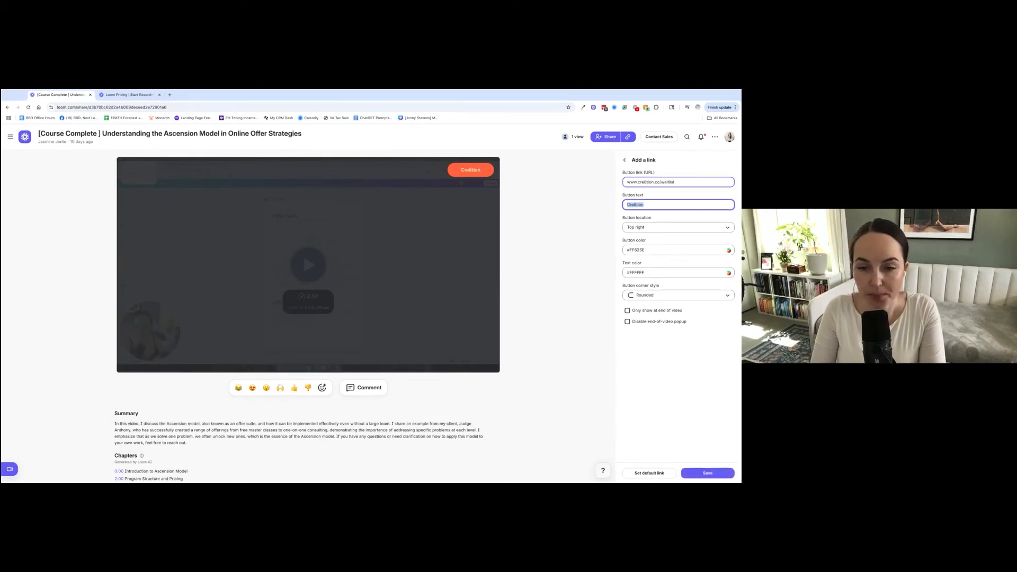
text(RESOURCE)
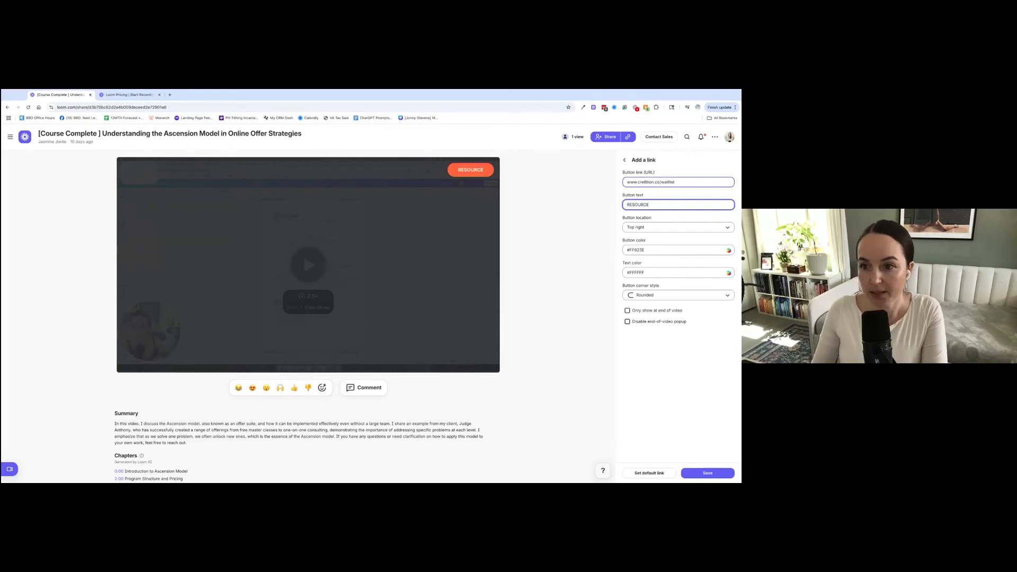
- Try the link button at Bottom left, settle on Bottom right, and set its color to the blue preset
click(678, 227)
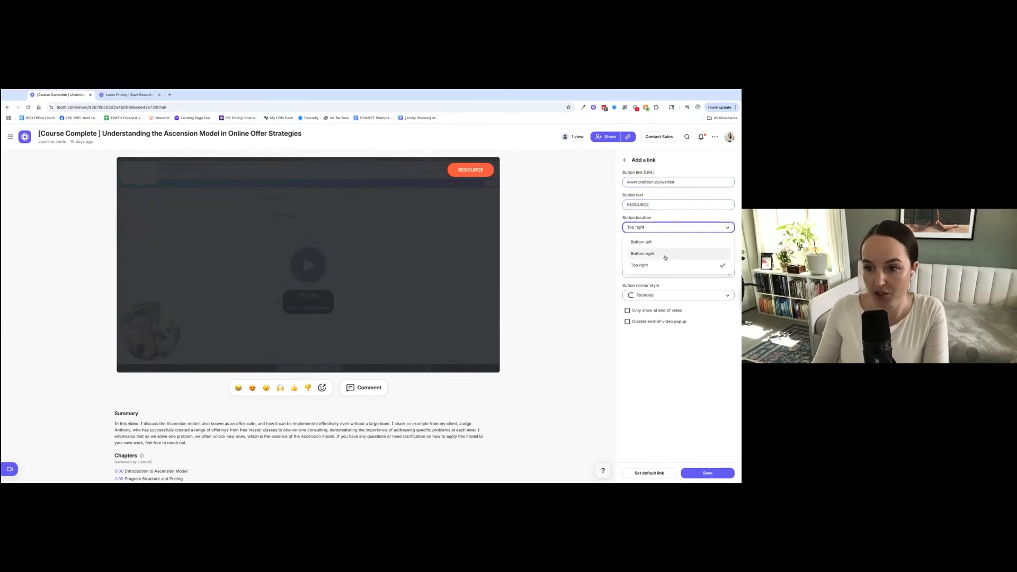
click(666, 244)
click(666, 229)
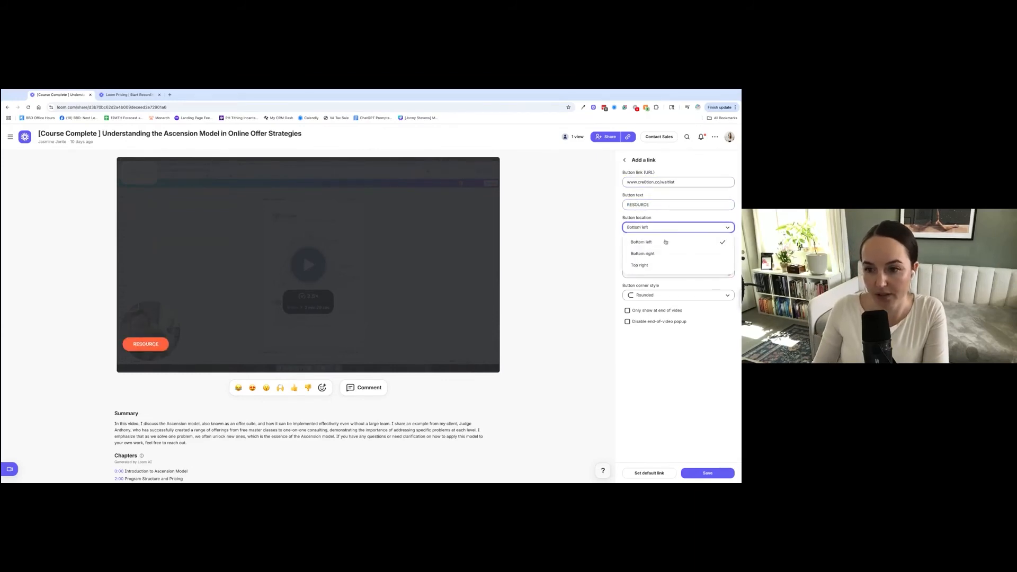
click(665, 250)
click(665, 249)
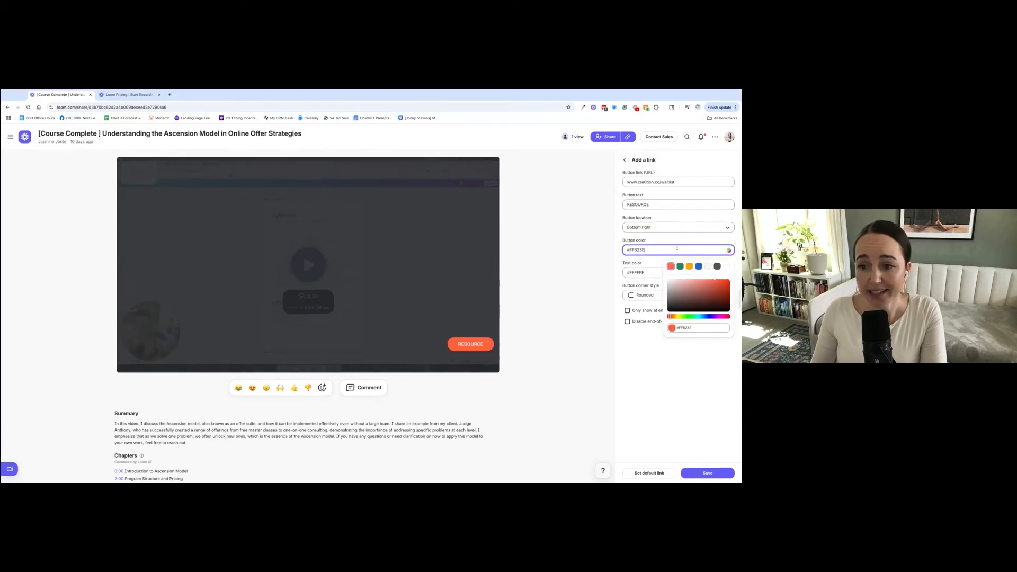
click(699, 267)
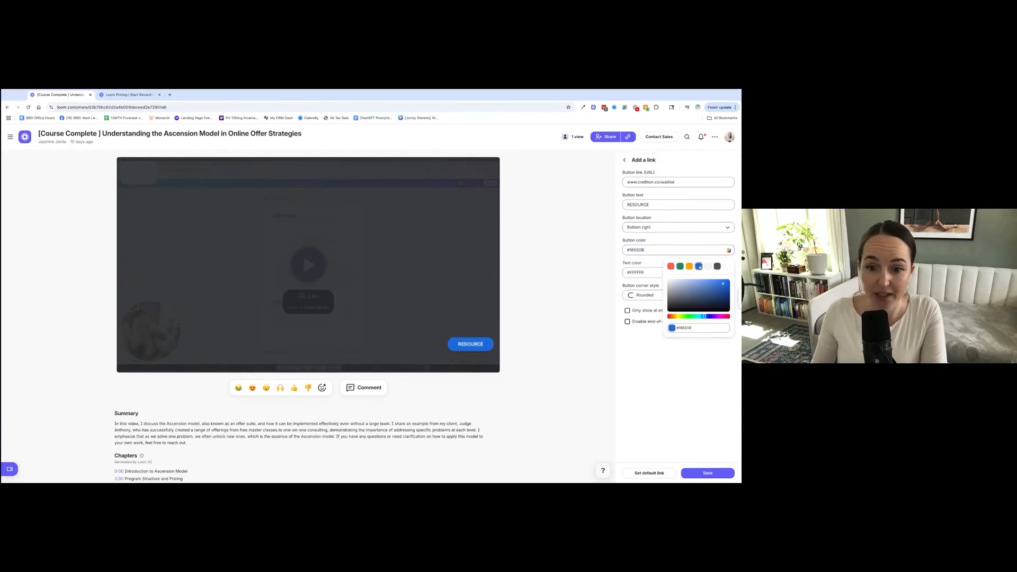
- Try slightly rounded button corners, return to Rounded, and try the options to show it only at the end and disable the end-of-video popup
click(623, 297)
click(641, 296)
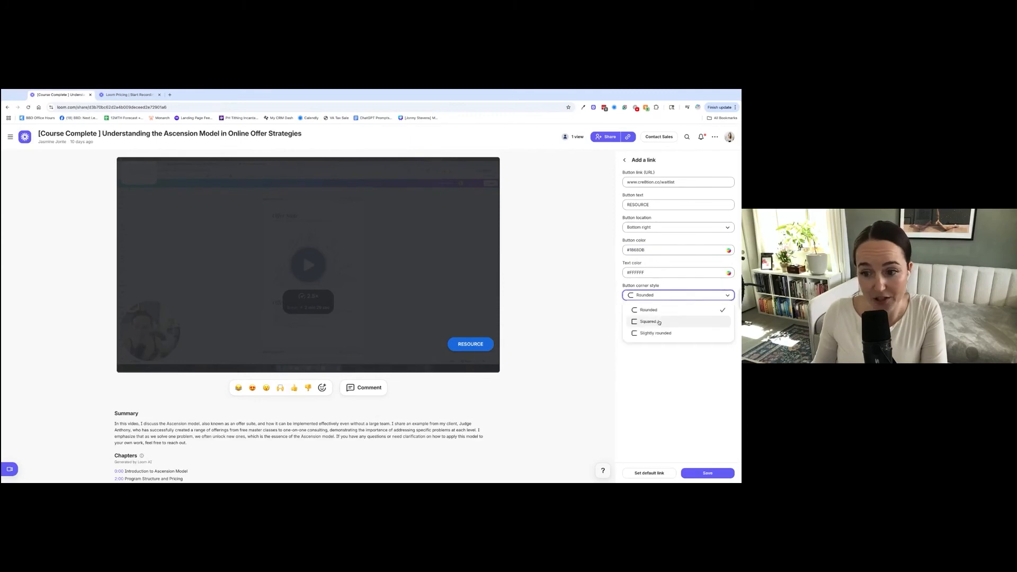
click(662, 334)
click(659, 299)
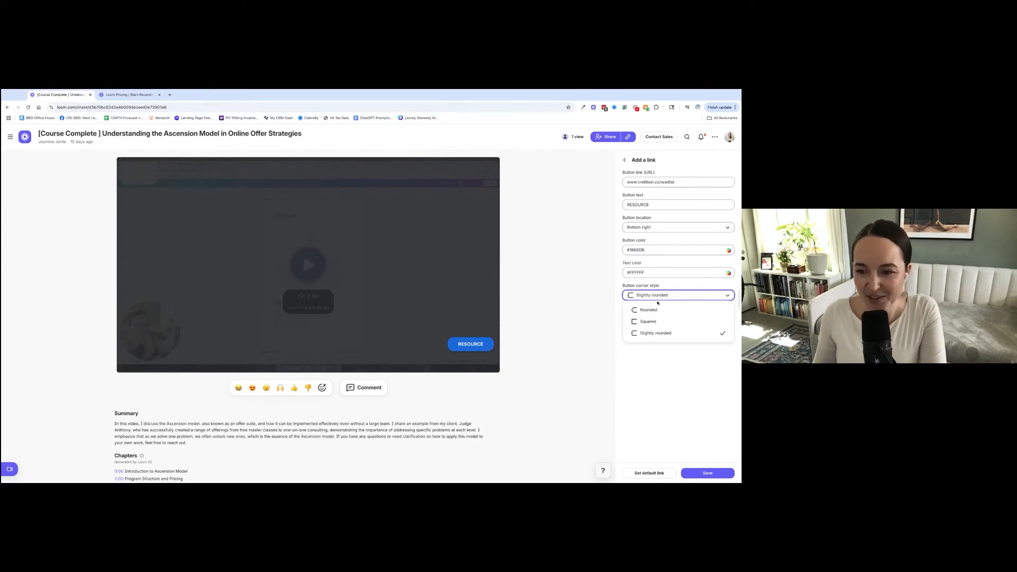
click(658, 311)
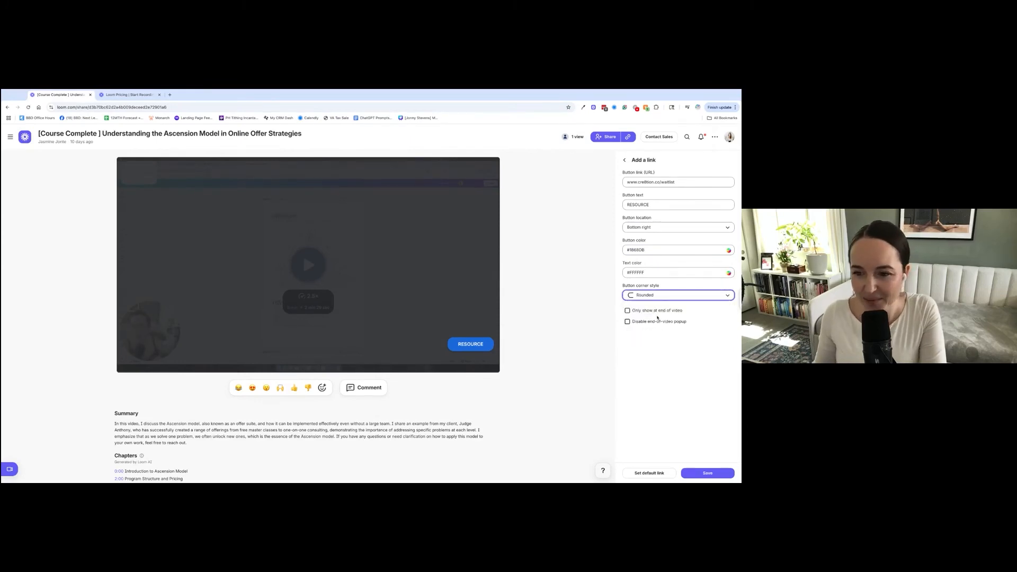
click(629, 311)
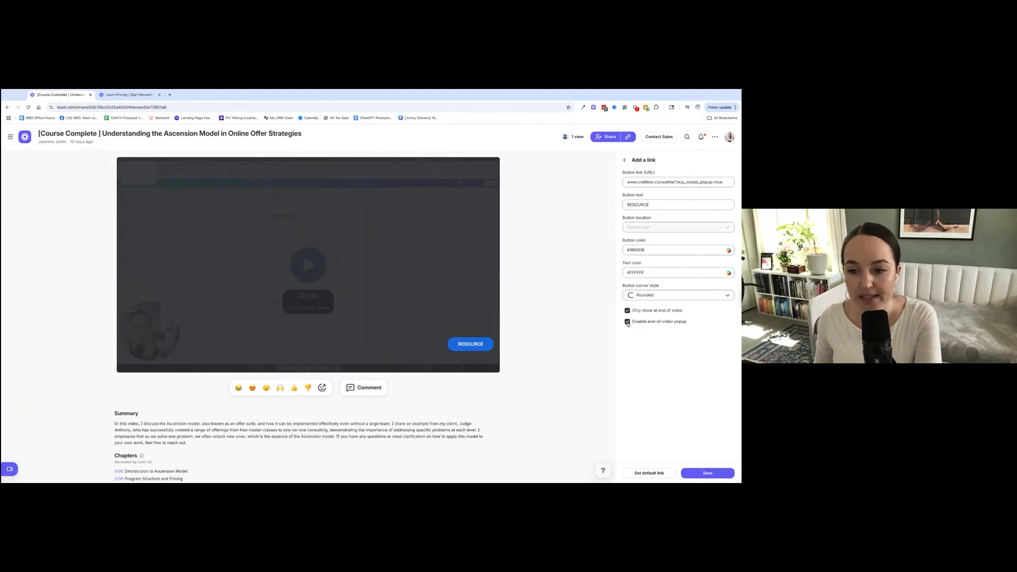
click(627, 322)
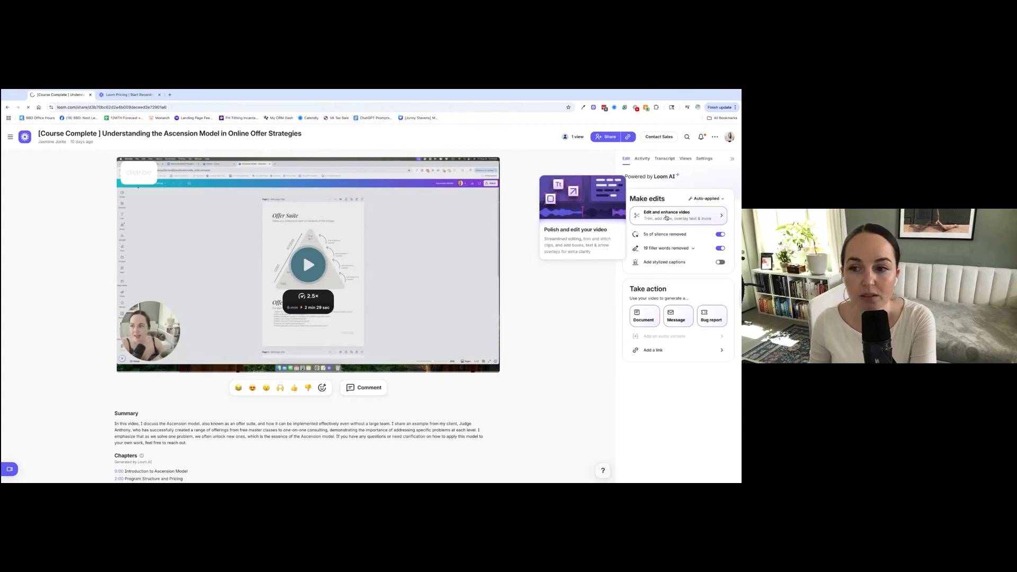
- Look over the filler-word removal options and the full editor, and return to the video page
click(666, 217)
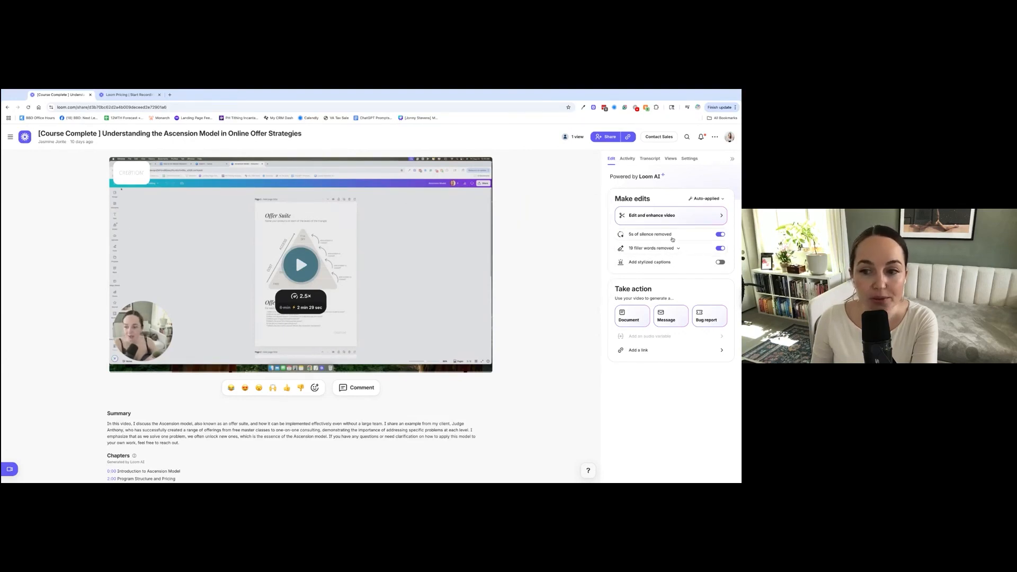
click(678, 248)
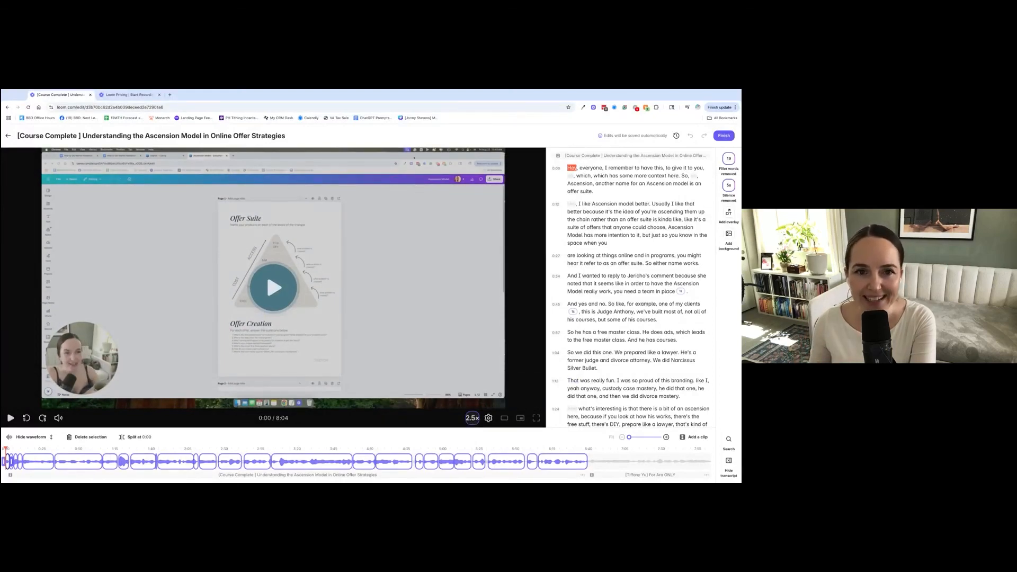
click(8, 135)
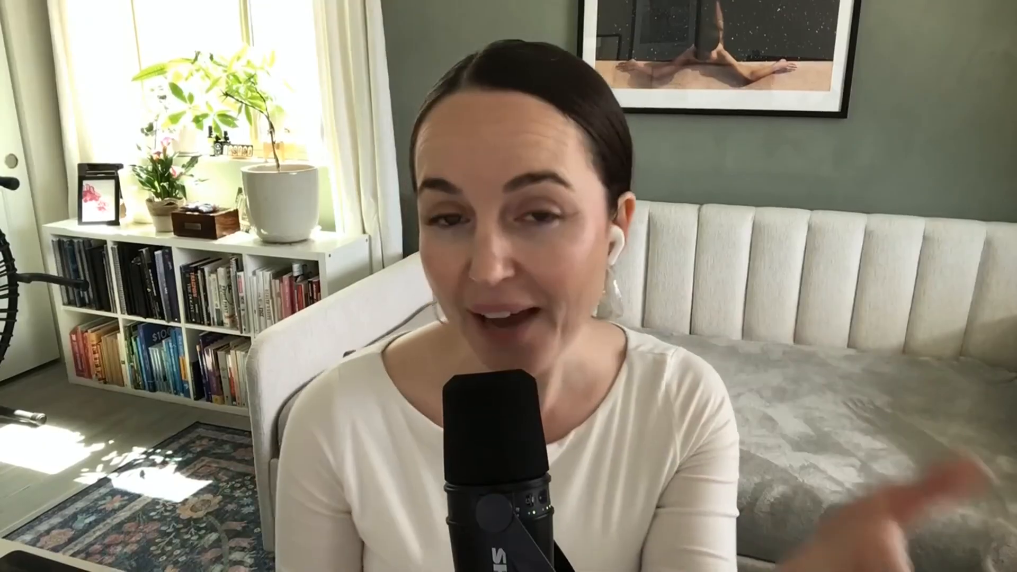